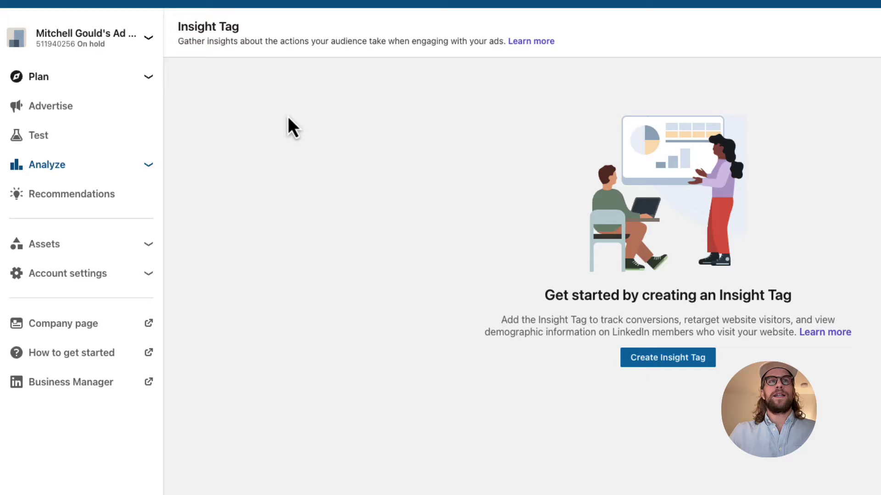
Step: Create a LinkedIn Insight Tag and reveal its tag-manager partner ID, then view the website
{"action": "left_click", "coordinate": [52, 185]}
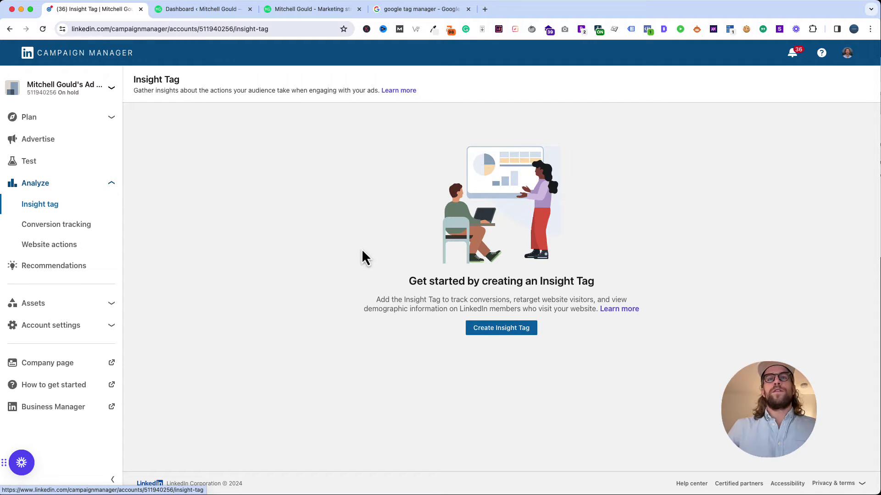
{"action": "left_click", "coordinate": [501, 330]}
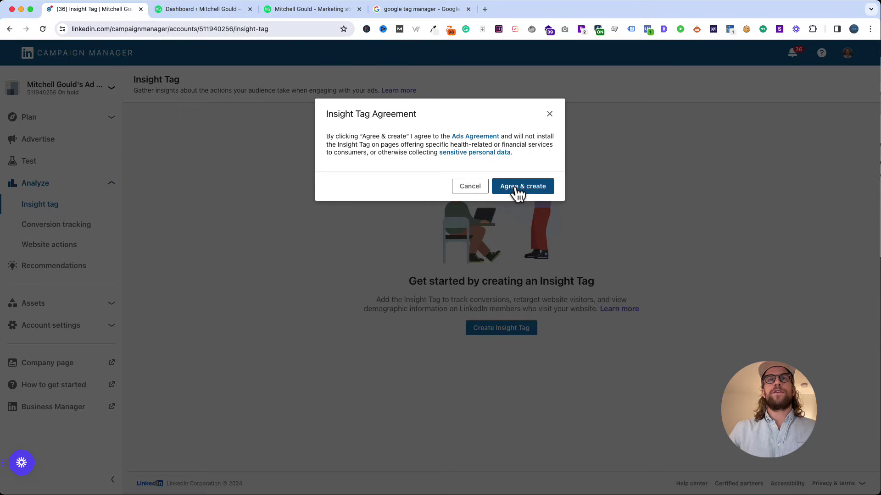
{"action": "left_click", "coordinate": [517, 189]}
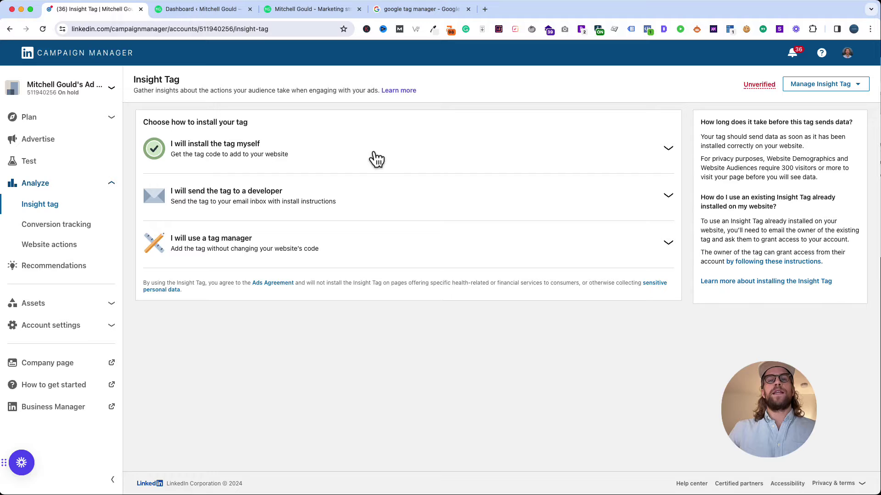
{"action": "left_click", "coordinate": [380, 251]}
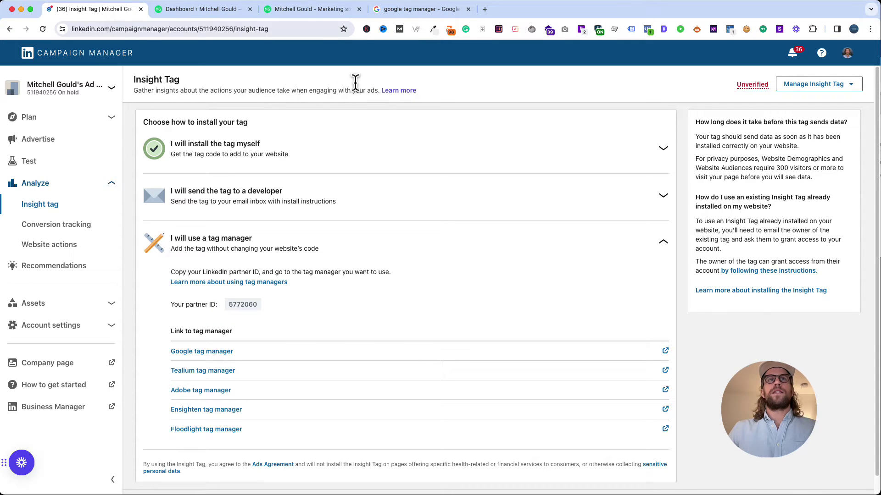
{"action": "left_click", "coordinate": [308, 9]}
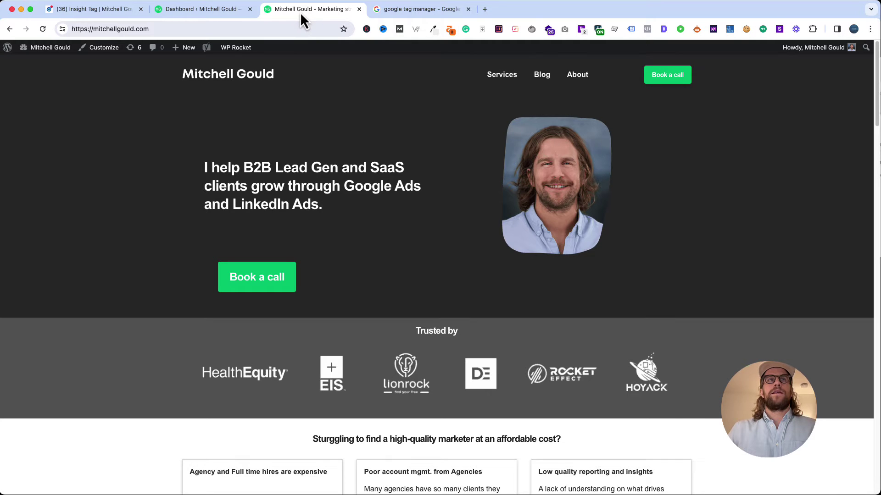
Step: Search the WordPress plugin directory for 'insert headers and footer'
{"action": "left_click", "coordinate": [206, 9]}
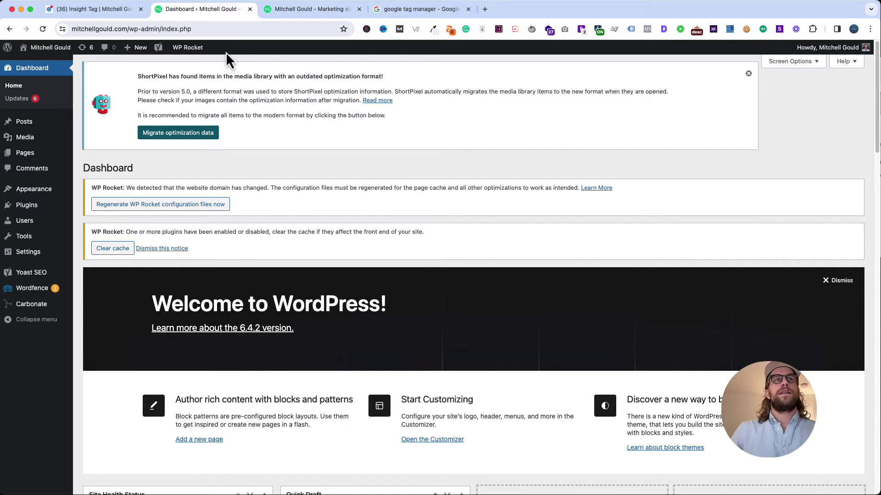
{"action": "mouse_move", "coordinate": [32, 288]}
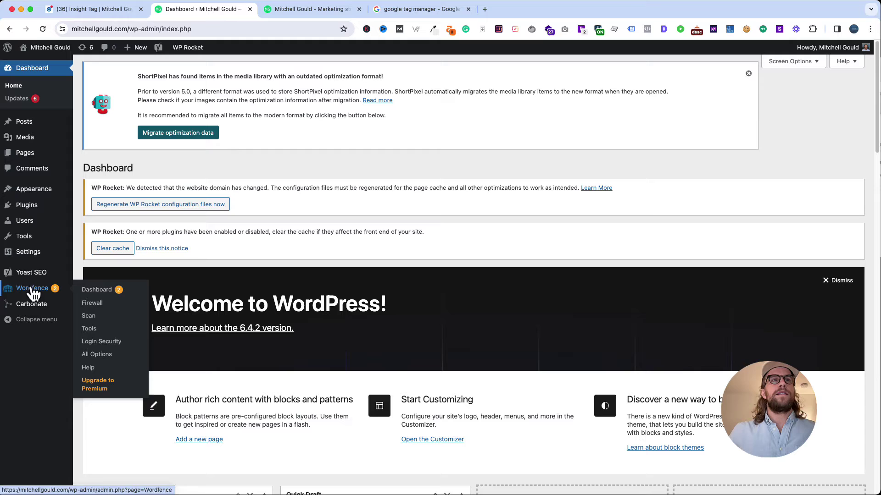
{"action": "left_click", "coordinate": [28, 204]}
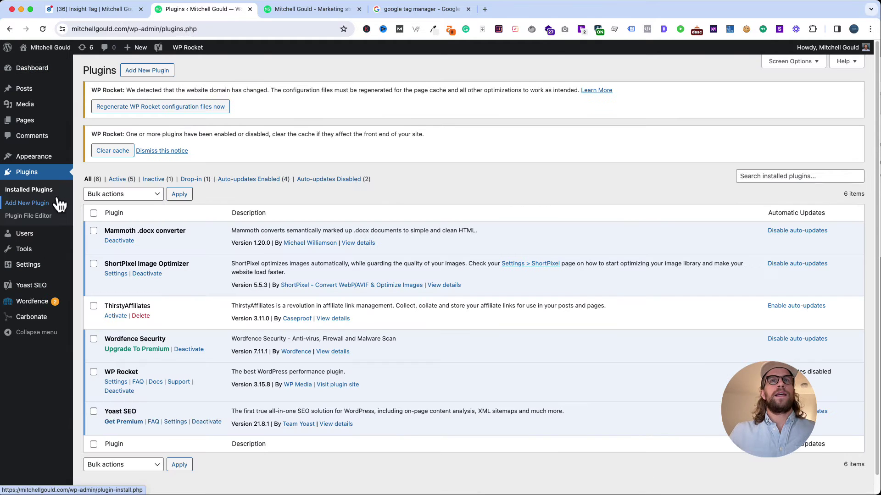
{"action": "left_click", "coordinate": [147, 70]}
{"action": "left_click", "coordinate": [792, 182]}
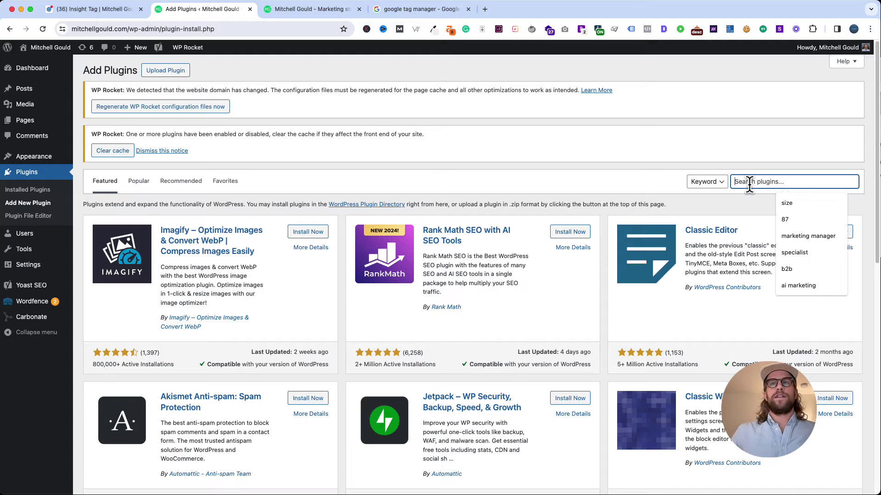
{"action": "type", "text": "insert headers and footer"}
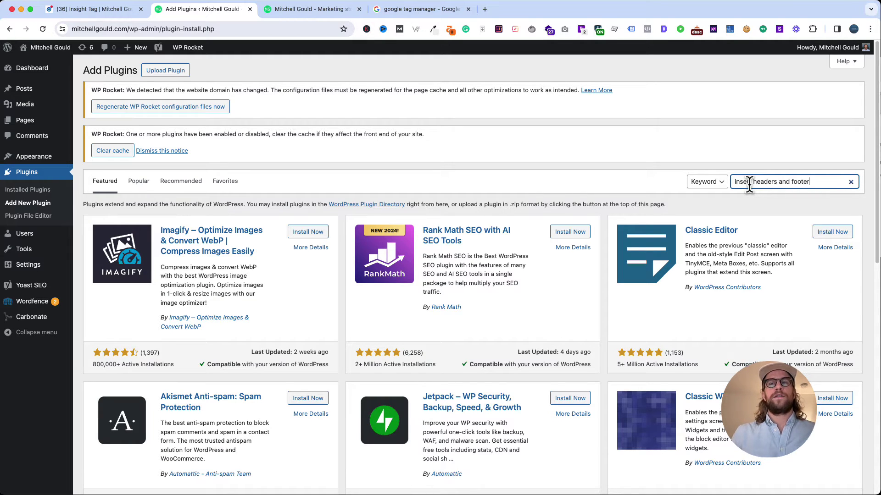
{"action": "key", "text": "Return"}
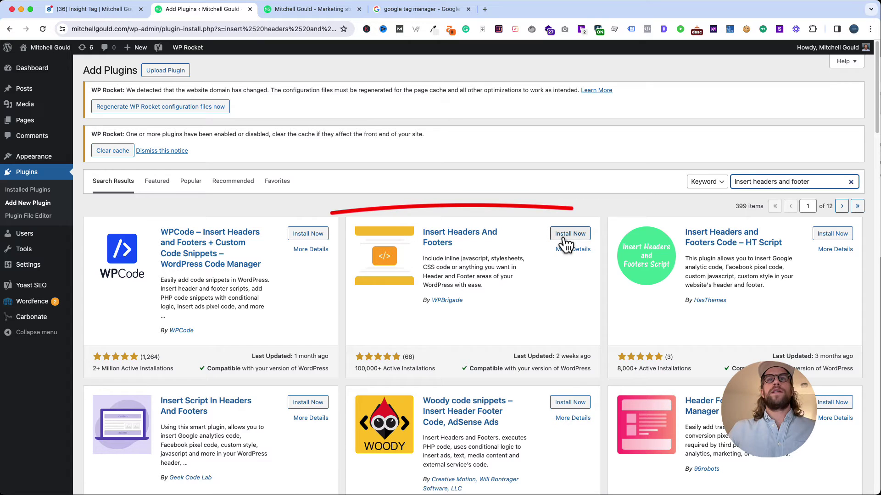
Step: Install and activate Insert Headers And Footers, then open its script settings
{"action": "left_click", "coordinate": [568, 234]}
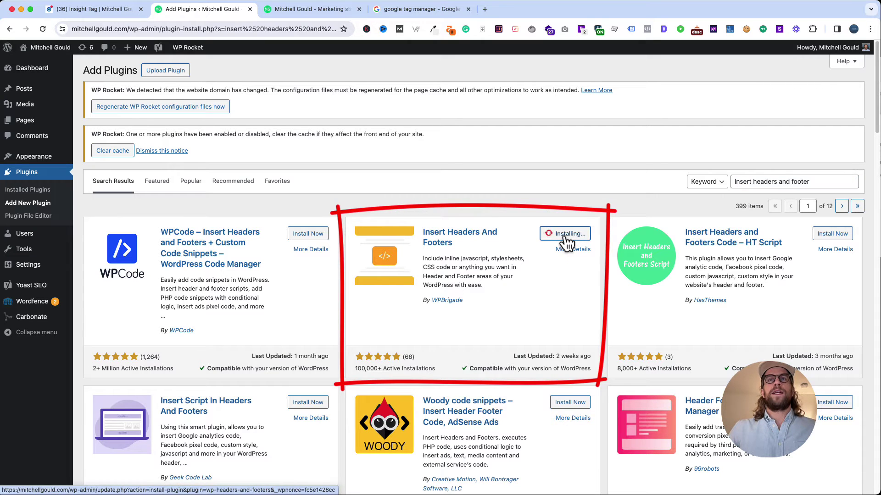
{"action": "left_click", "coordinate": [572, 235]}
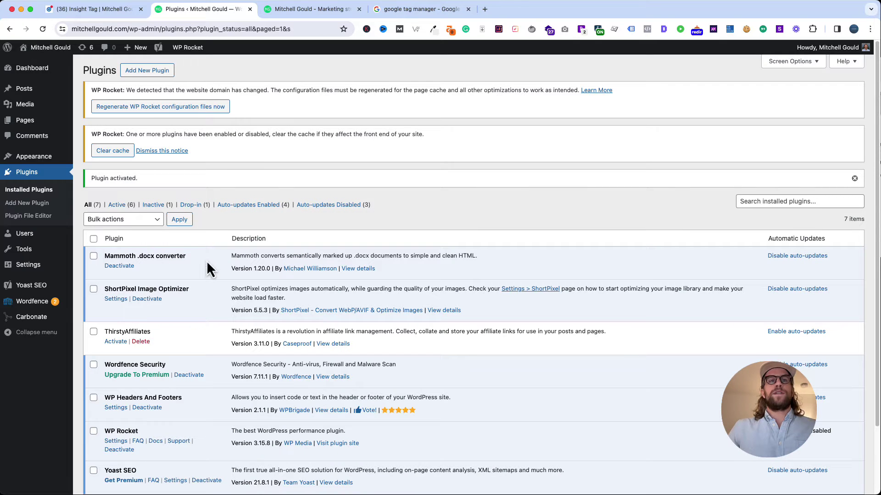
{"action": "scroll", "coordinate": [209, 262], "scroll_direction": "down", "scroll_amount": 2}
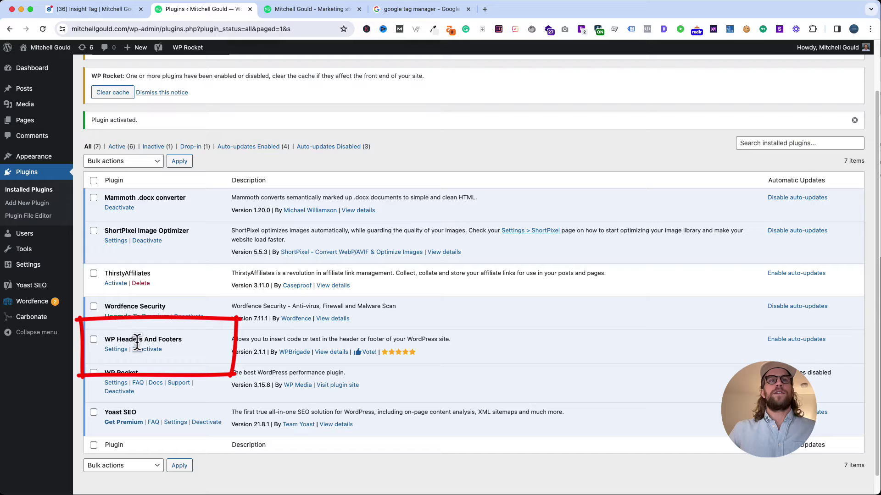
{"action": "left_click", "coordinate": [115, 349]}
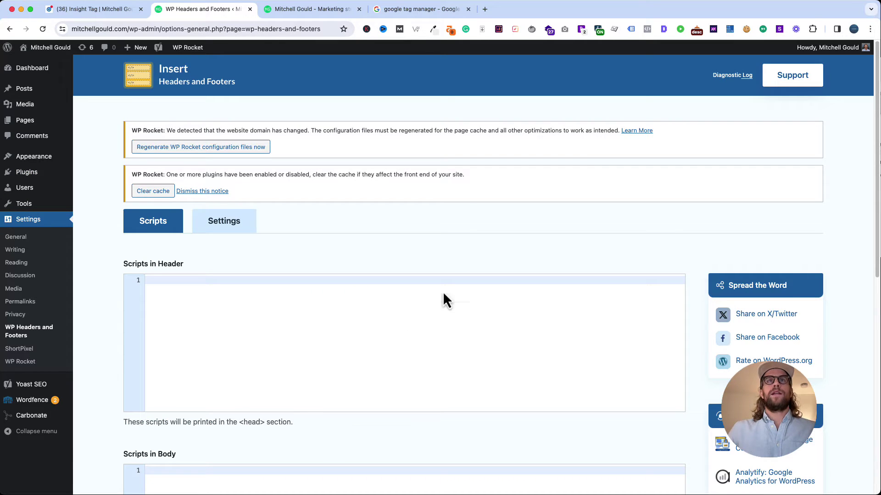
Step: Go to the Google Tag Manager site from the search results
{"action": "left_click", "coordinate": [404, 10]}
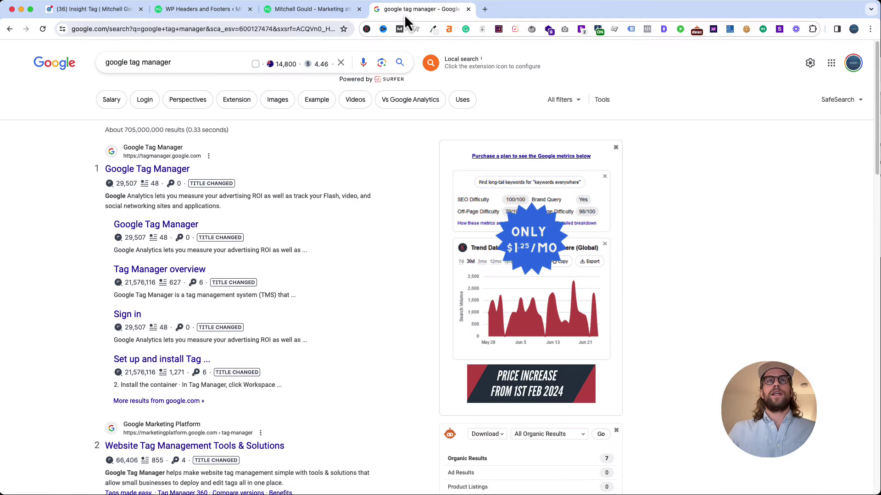
{"action": "left_click", "coordinate": [152, 172]}
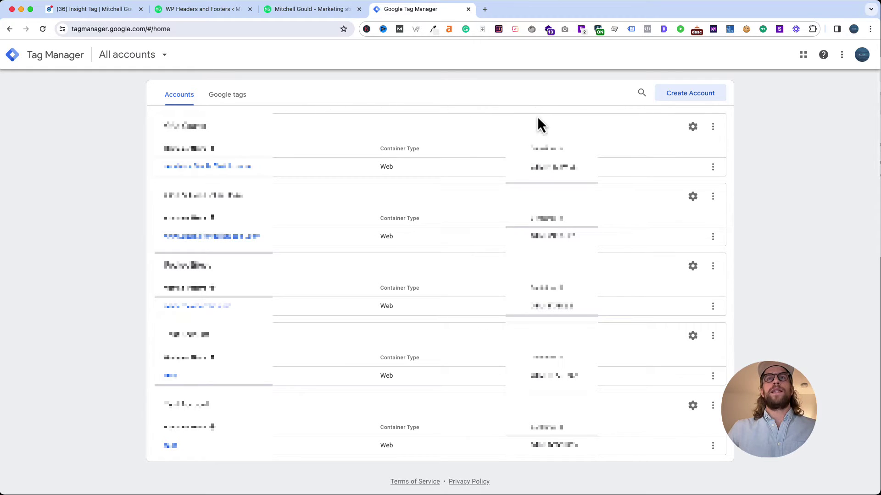
Step: Create a Tag Manager account with a web container named after the site domain
{"action": "left_click", "coordinate": [696, 96]}
{"action": "left_click", "coordinate": [265, 186]}
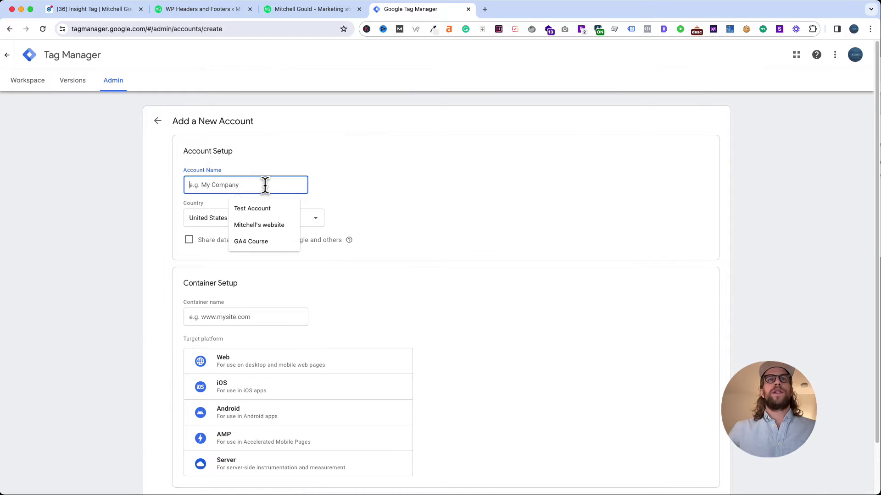
{"action": "type", "text": "Mitchell's account"}
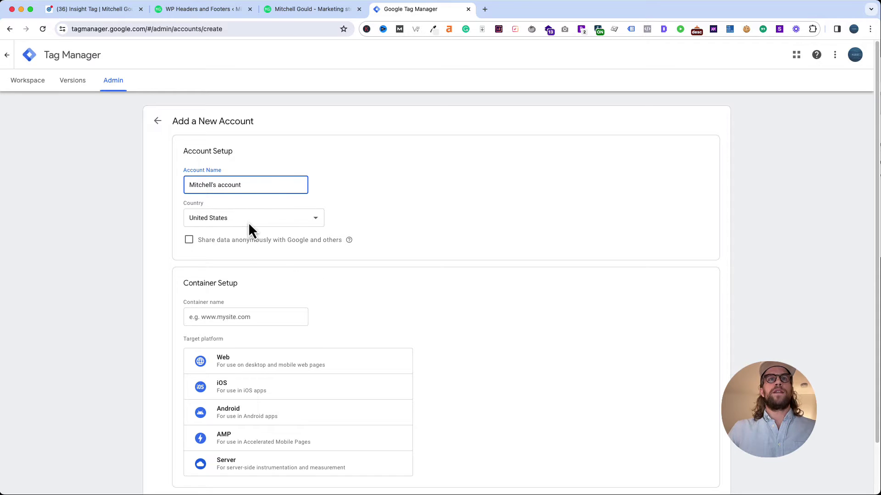
{"action": "scroll", "coordinate": [249, 222], "scroll_direction": "down", "scroll_amount": 1}
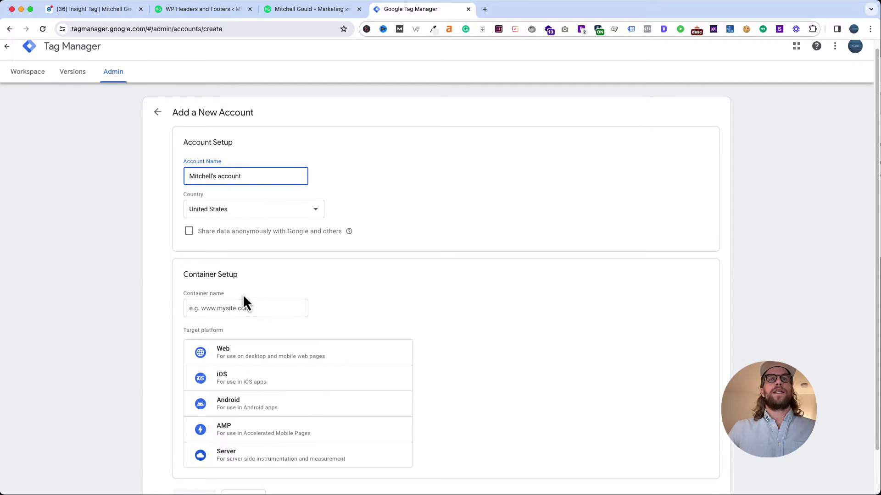
{"action": "left_click", "coordinate": [233, 308]}
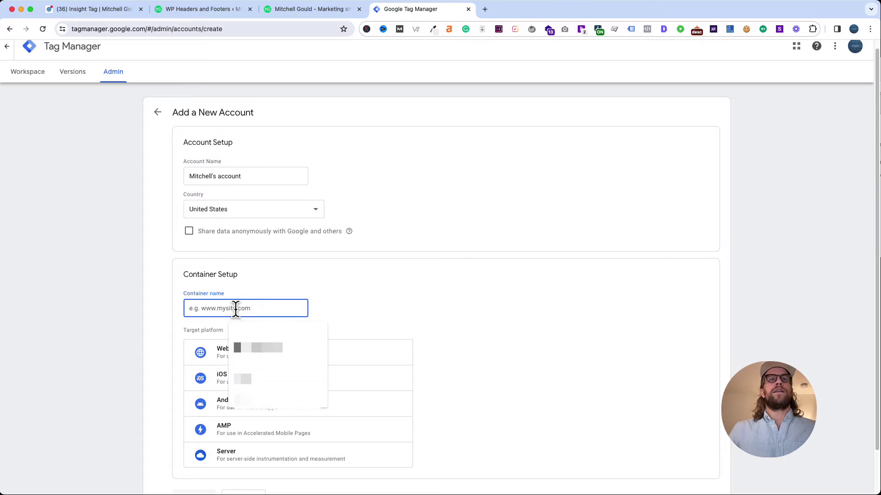
{"action": "left_click", "coordinate": [240, 352]}
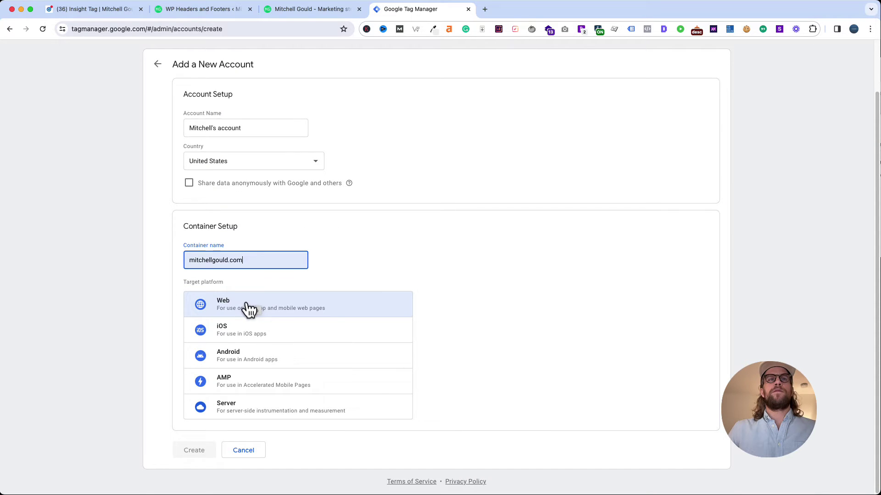
{"action": "left_click", "coordinate": [239, 308]}
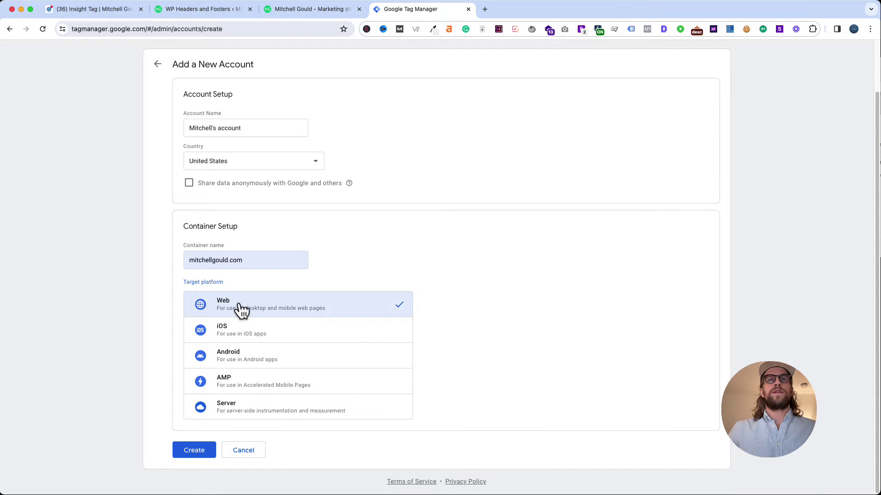
{"action": "left_click", "coordinate": [195, 449]}
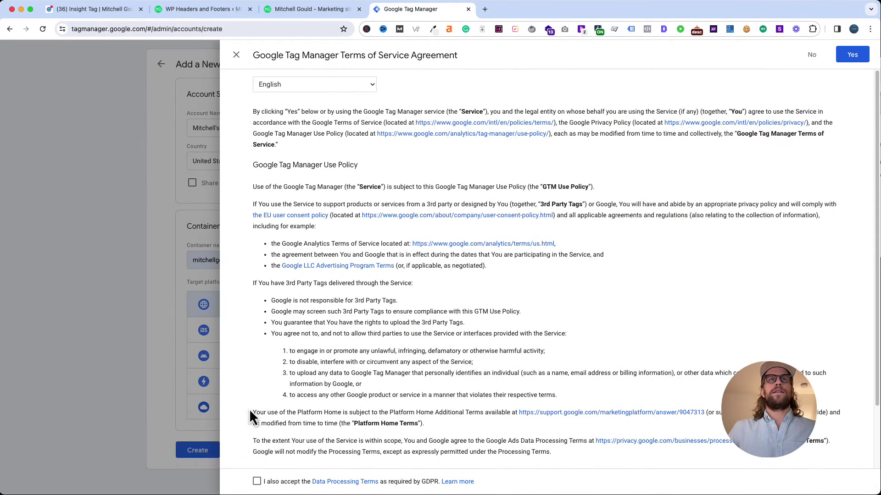
Step: Accept the Tag Manager terms and copy the head install snippet
{"action": "left_click", "coordinate": [256, 482]}
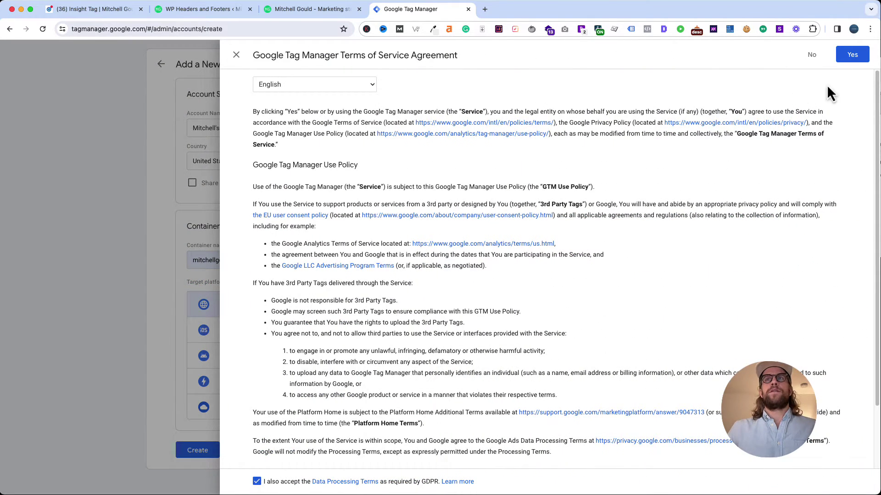
{"action": "left_click", "coordinate": [852, 54]}
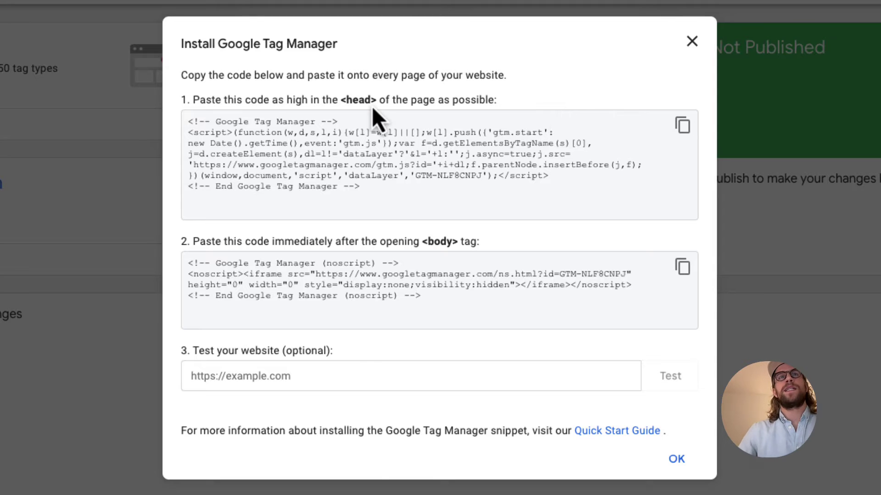
{"action": "left_click_drag", "start_coordinate": [245, 101], "coordinate": [512, 96]}
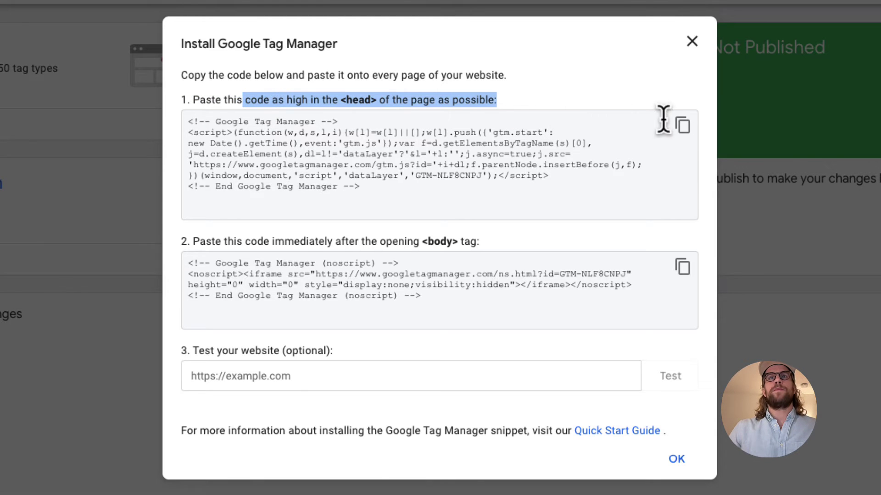
{"action": "left_click", "coordinate": [681, 126]}
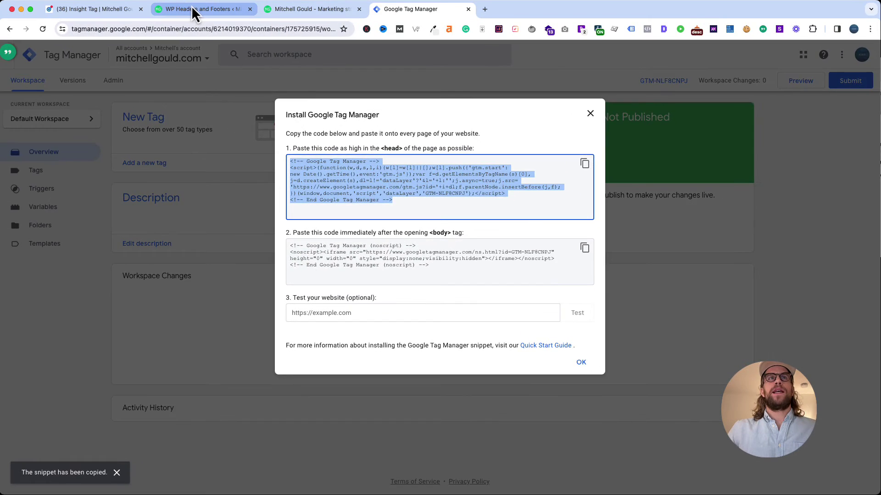
Step: Paste the GTM head snippet into WordPress's Scripts in Header
{"action": "left_click", "coordinate": [195, 9]}
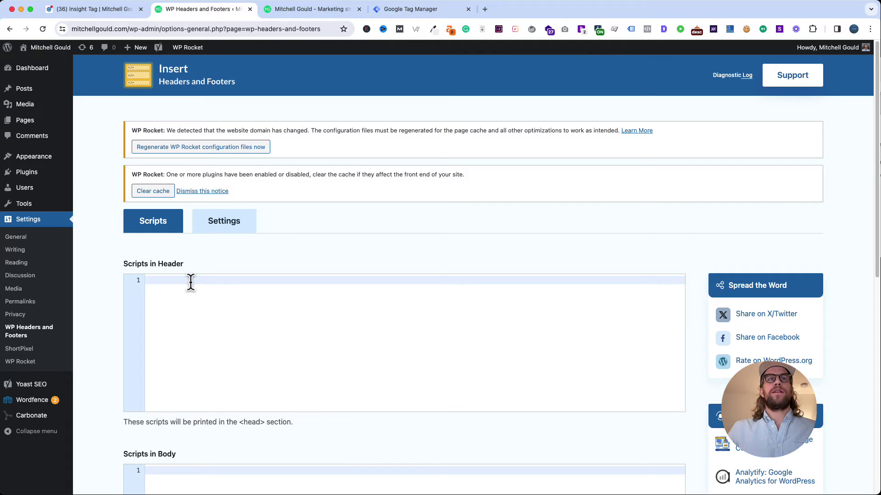
{"action": "left_click", "coordinate": [175, 282]}
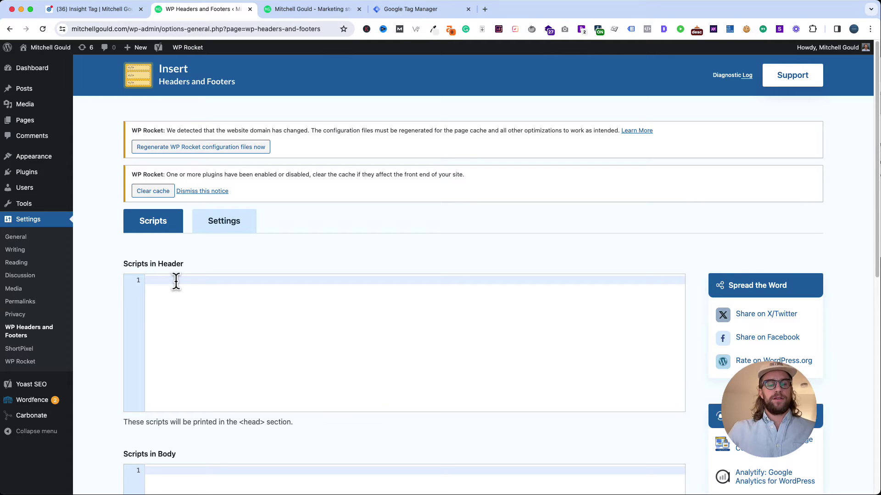
{"action": "key", "text": "super+v"}
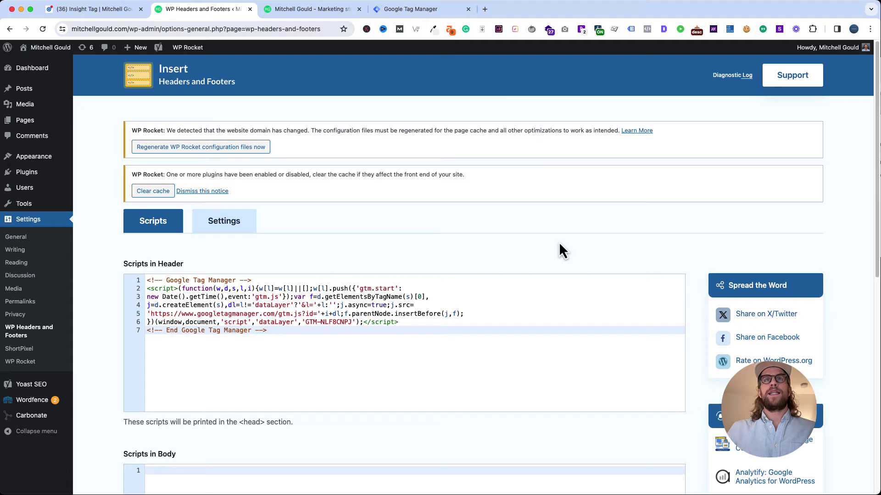
Step: Paste the GTM noscript body snippet into Scripts in Body and save the settings
{"action": "left_click", "coordinate": [410, 9]}
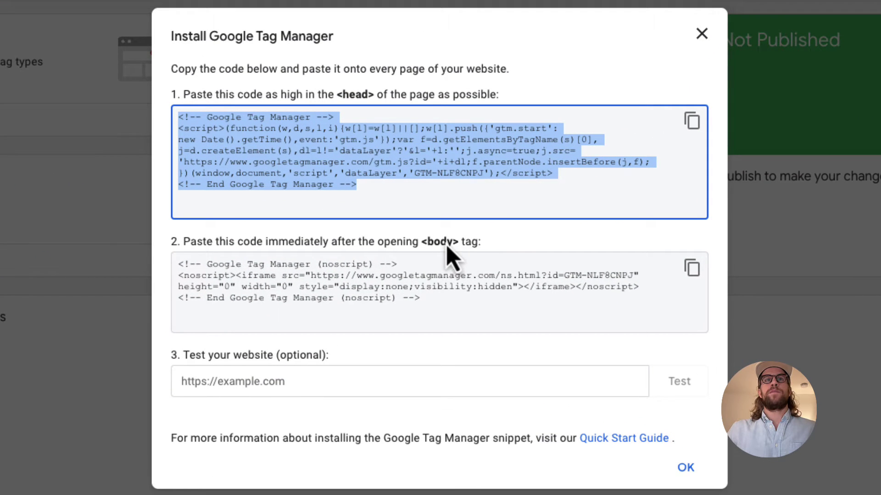
{"action": "left_click", "coordinate": [692, 268]}
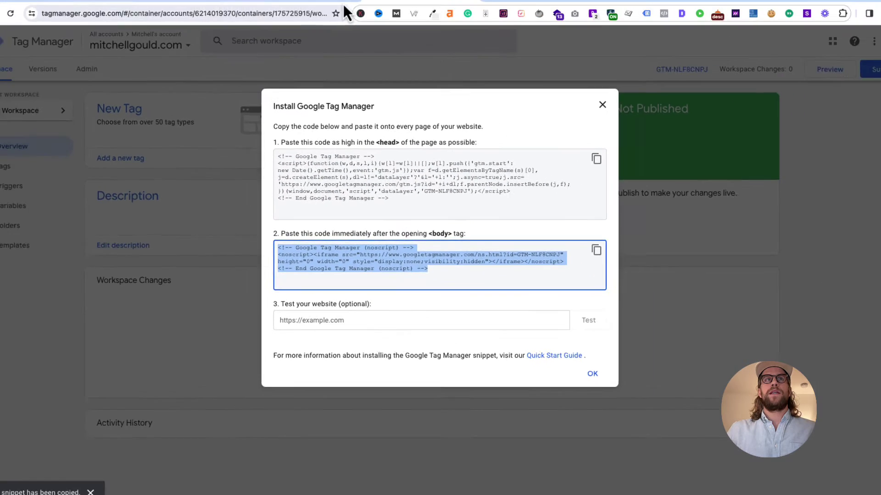
{"action": "left_click", "coordinate": [201, 10]}
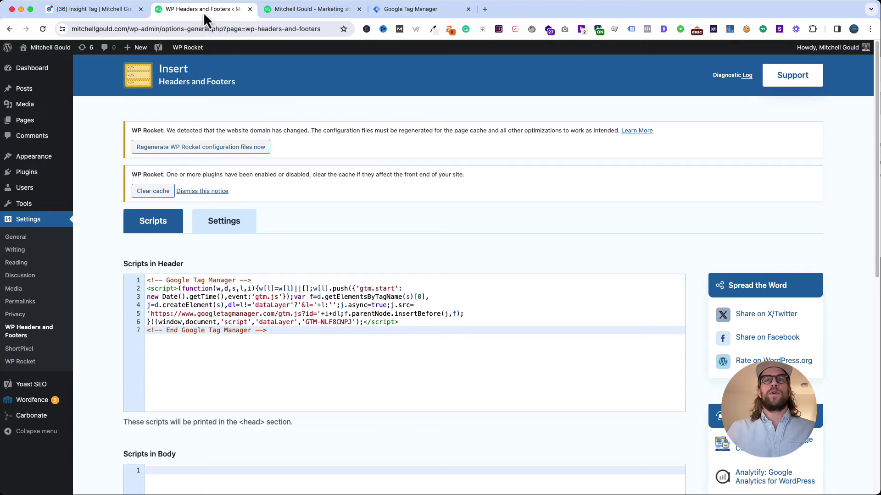
{"action": "scroll", "coordinate": [371, 296], "scroll_direction": "down", "scroll_amount": 3}
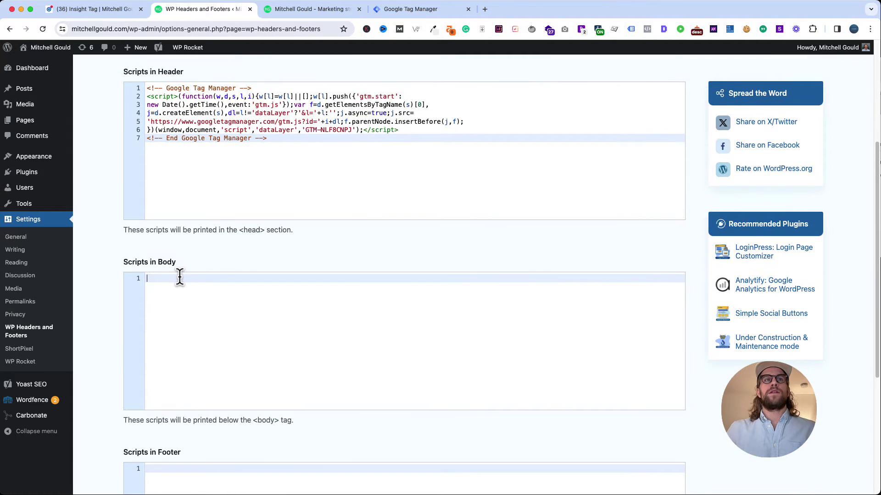
{"action": "left_click", "coordinate": [179, 279]}
{"action": "key", "text": "super+v"}
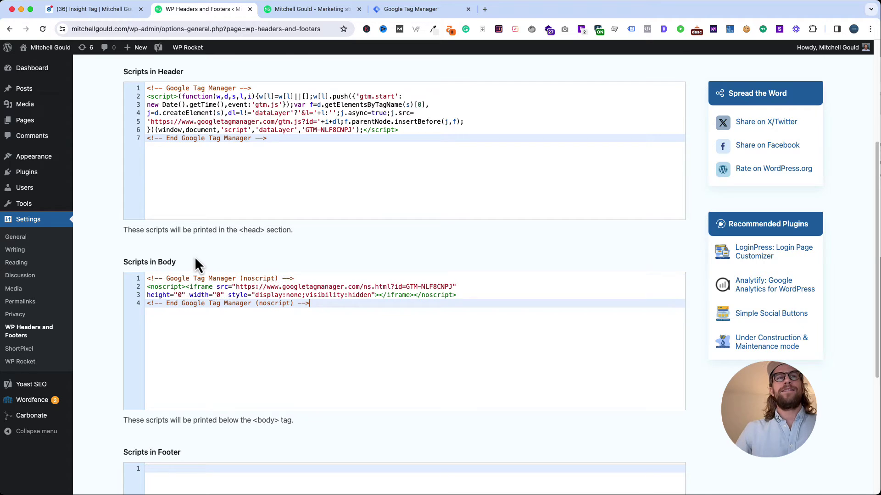
{"action": "scroll", "coordinate": [194, 257], "scroll_direction": "down", "scroll_amount": 4}
{"action": "left_click", "coordinate": [181, 432]}
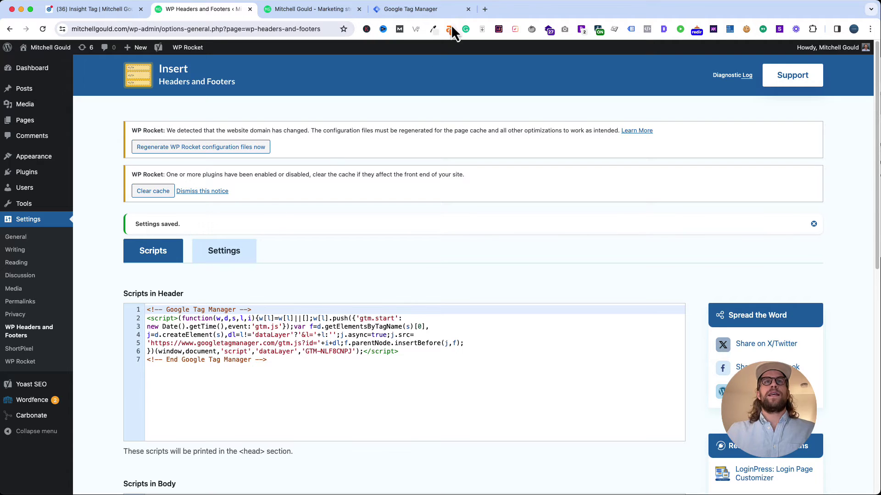
Step: Close the Install Google Tag Manager dialog, reopening and closing it once more
{"action": "left_click", "coordinate": [425, 10]}
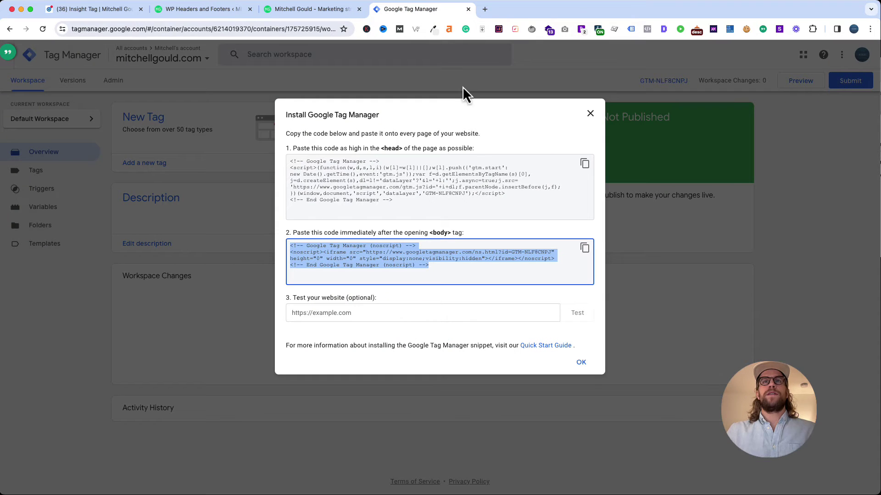
{"action": "left_click", "coordinate": [580, 362]}
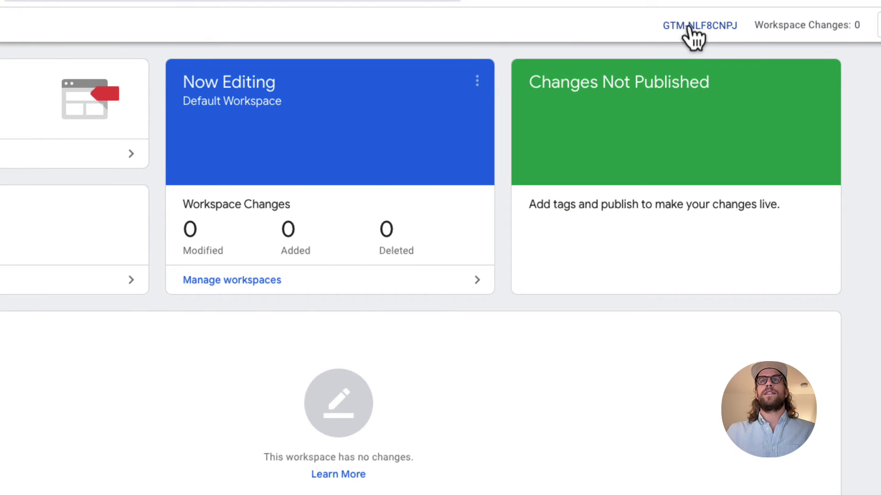
{"action": "left_click", "coordinate": [693, 27]}
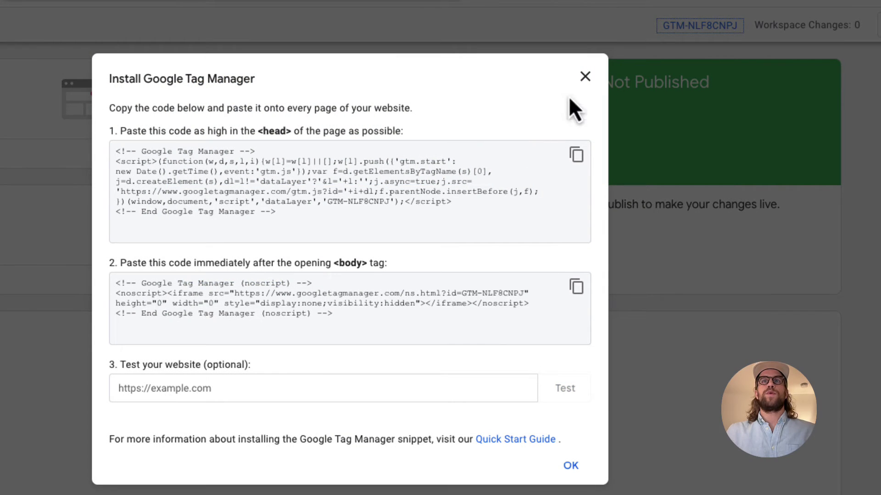
{"action": "left_click", "coordinate": [585, 76]}
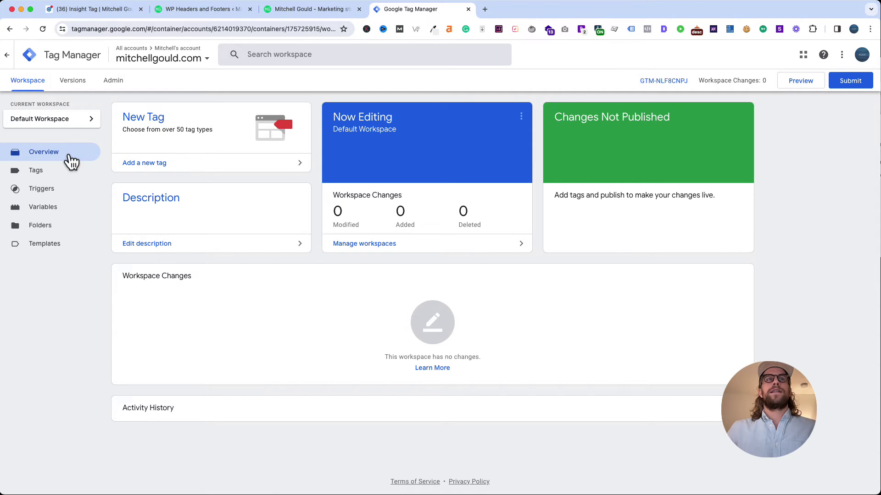
Step: Start a new tag titled LinkedIn Insight Tag and begin its tag configuration
{"action": "left_click", "coordinate": [38, 171]}
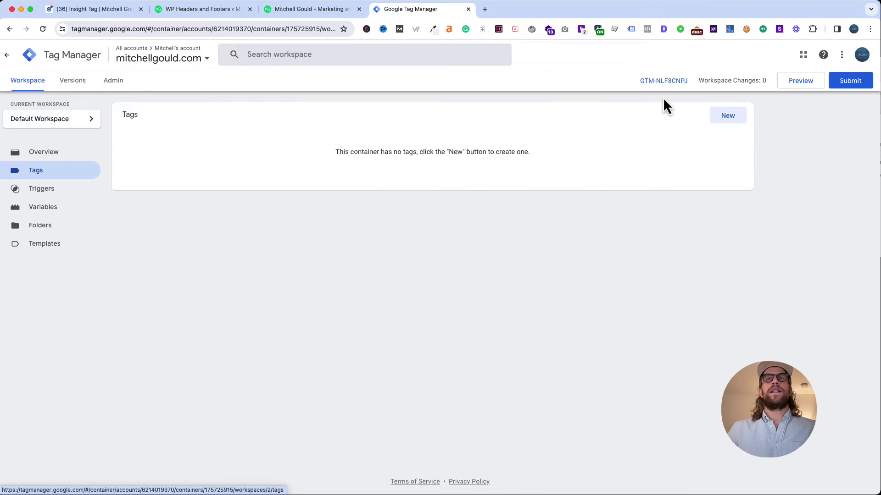
{"action": "left_click", "coordinate": [727, 118]}
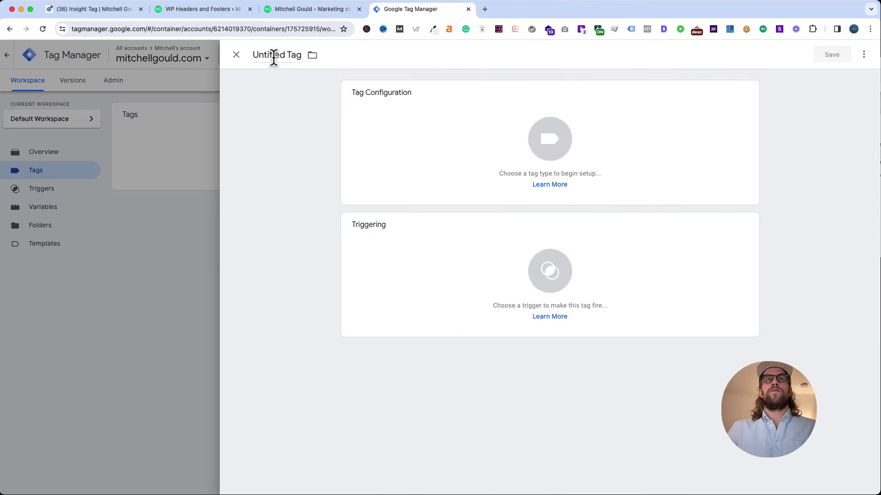
{"action": "left_click", "coordinate": [273, 55]}
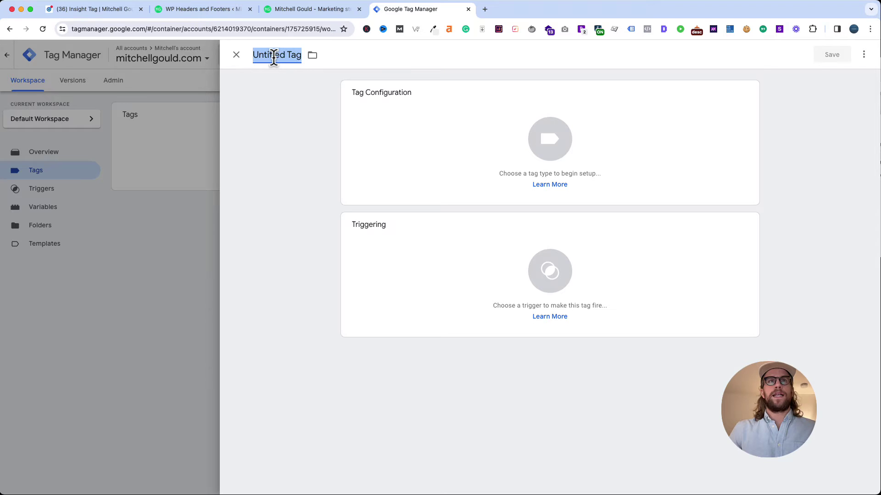
{"action": "type", "text": "LinkedIn Insight Tag"}
{"action": "mouse_move", "coordinate": [550, 143]}
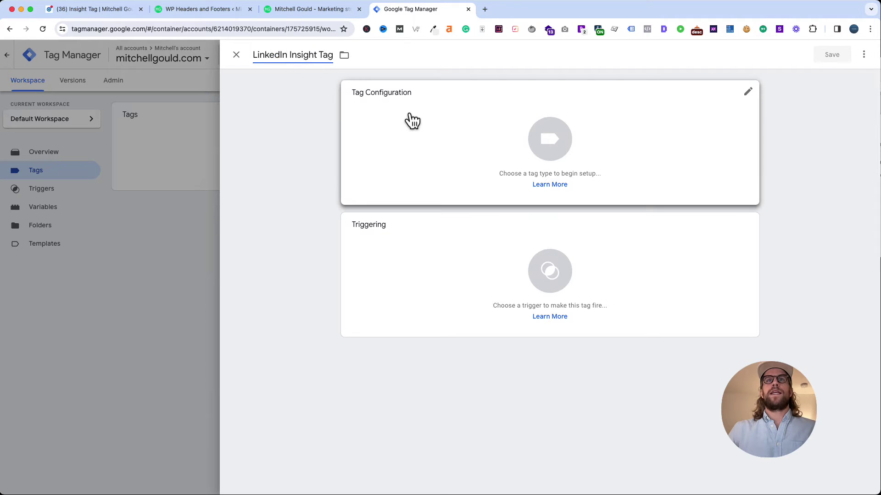
{"action": "left_click", "coordinate": [498, 135]}
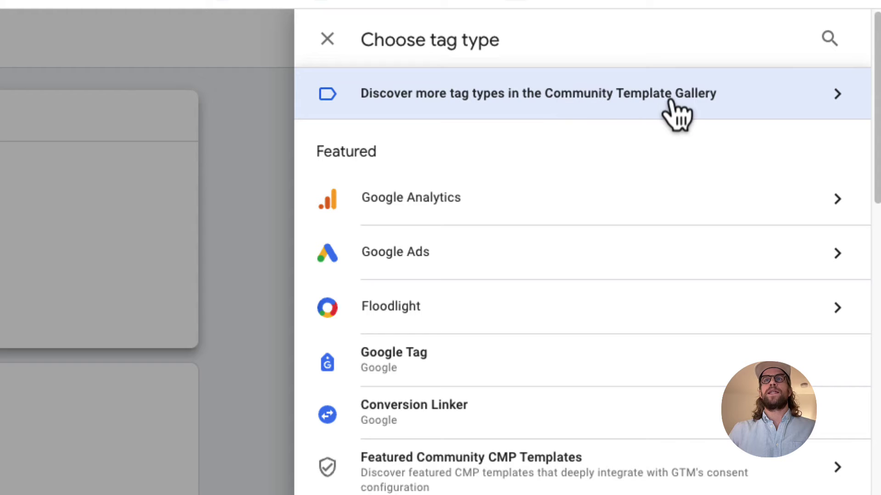
Step: Add the LinkedIn InsightTag 2.0 community template and copy the LinkedIn partner ID
{"action": "left_click", "coordinate": [798, 114]}
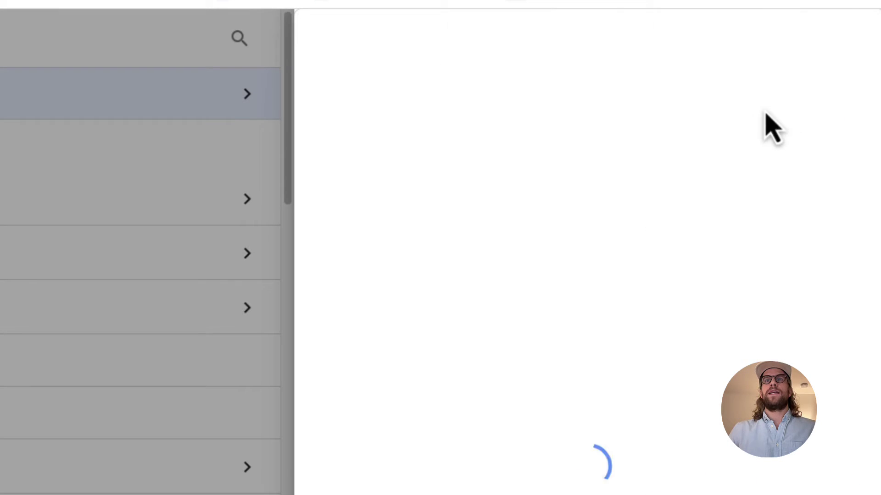
{"action": "left_click", "coordinate": [842, 38]}
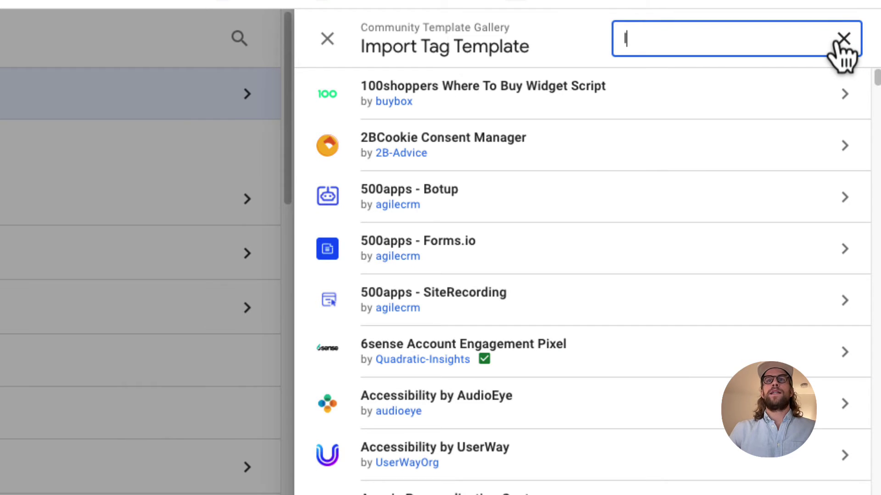
{"action": "type", "text": "linkedin"}
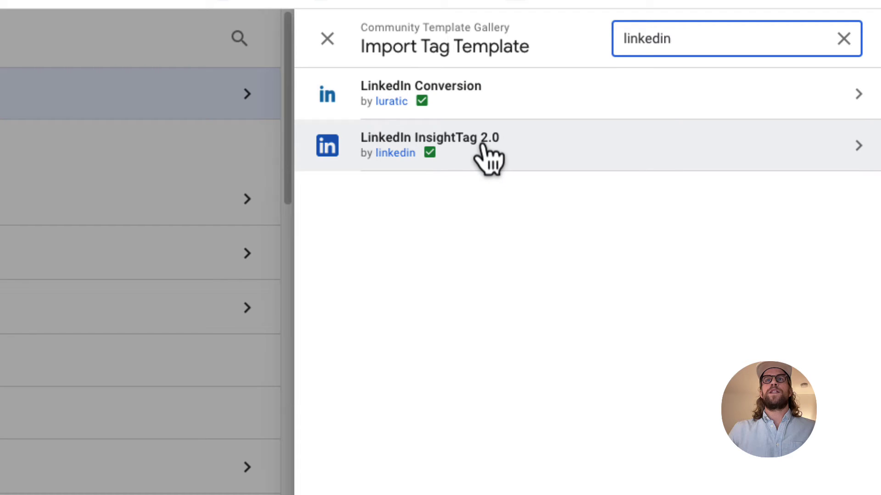
{"action": "left_click", "coordinate": [536, 148]}
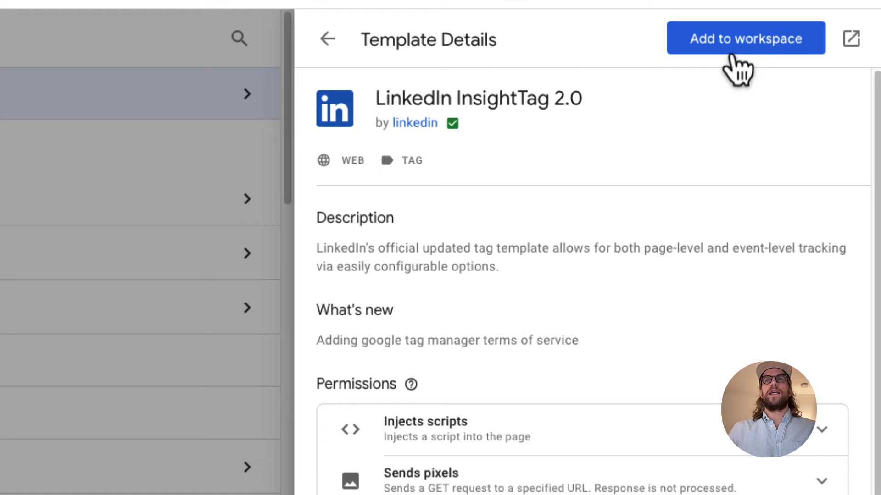
{"action": "left_click", "coordinate": [745, 39]}
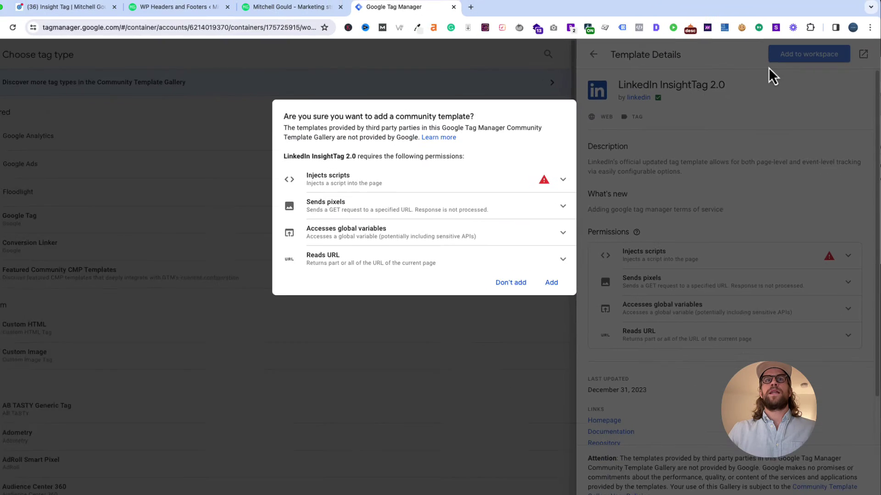
{"action": "left_click", "coordinate": [564, 276]}
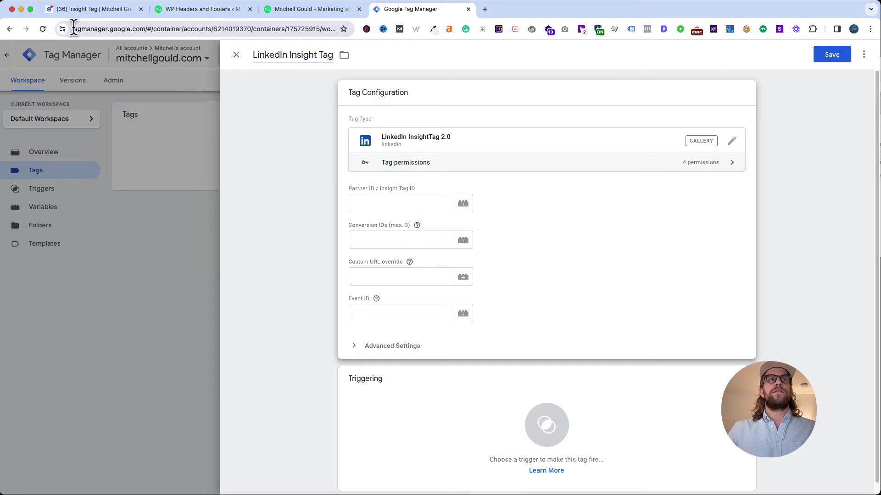
{"action": "left_click", "coordinate": [83, 10]}
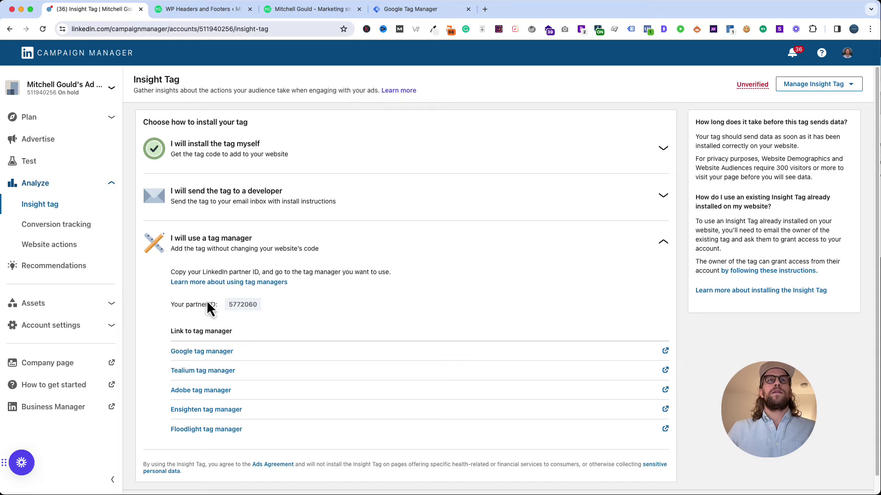
{"action": "left_click", "coordinate": [244, 305]}
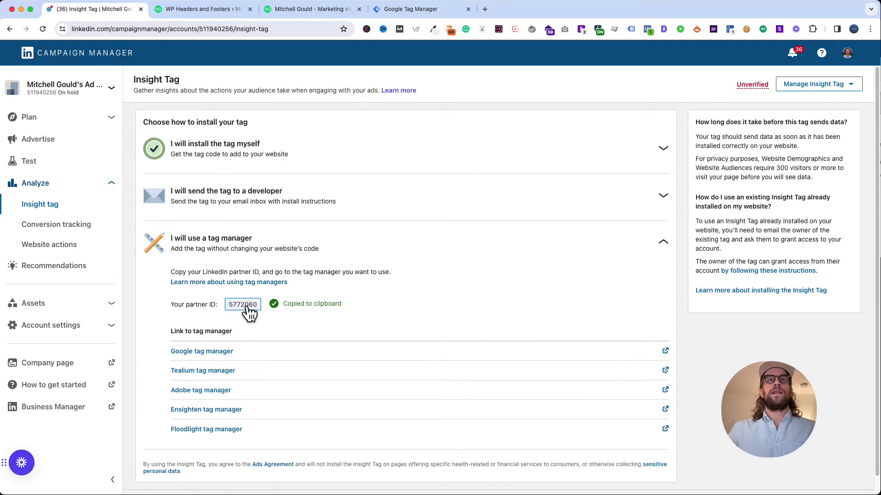
Step: Enter partner ID 5772060 in the LinkedIn Insight Tag
{"action": "left_click", "coordinate": [410, 9]}
{"action": "left_click", "coordinate": [385, 203]}
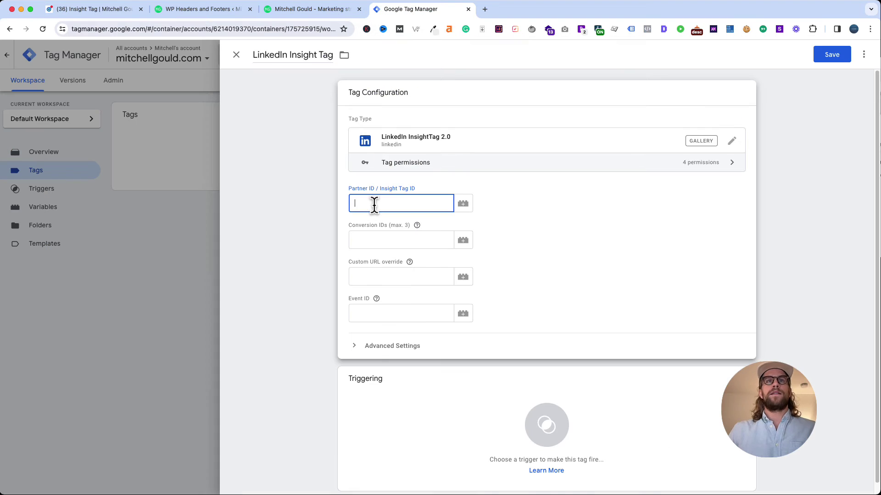
{"action": "key", "text": "ctrl+v"}
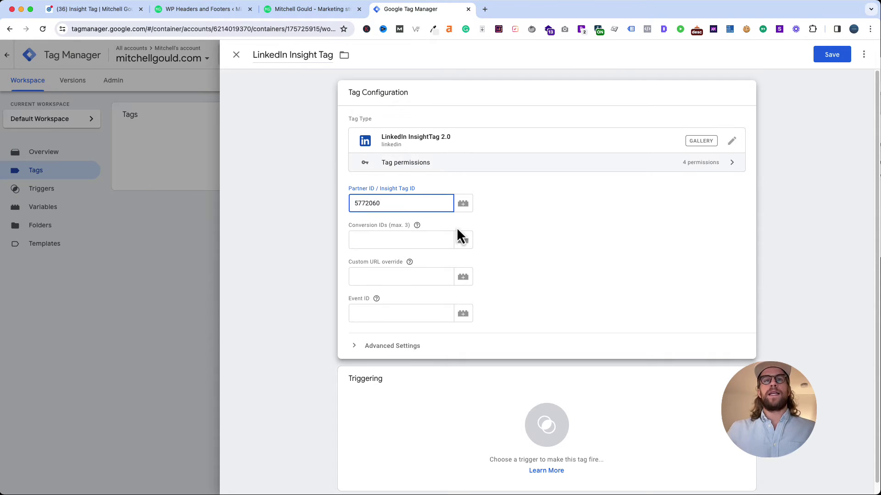
{"action": "scroll", "coordinate": [532, 296], "scroll_direction": "down", "scroll_amount": 1}
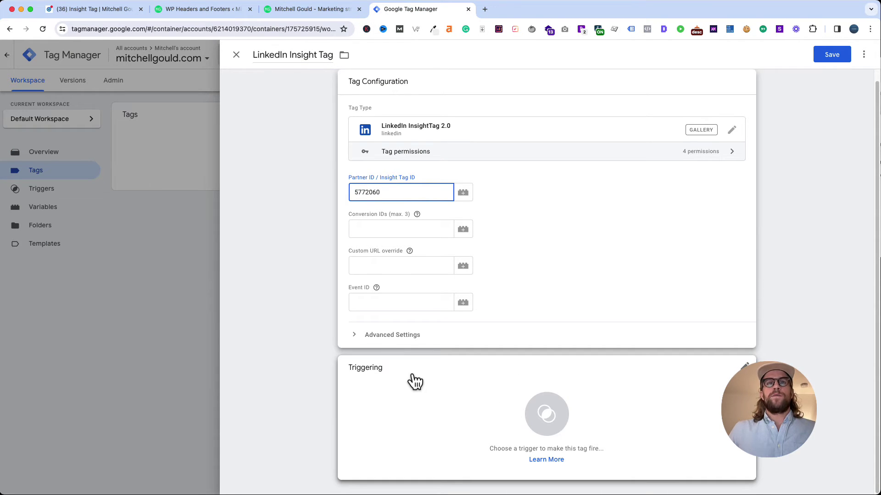
{"action": "mouse_move", "coordinate": [547, 427]}
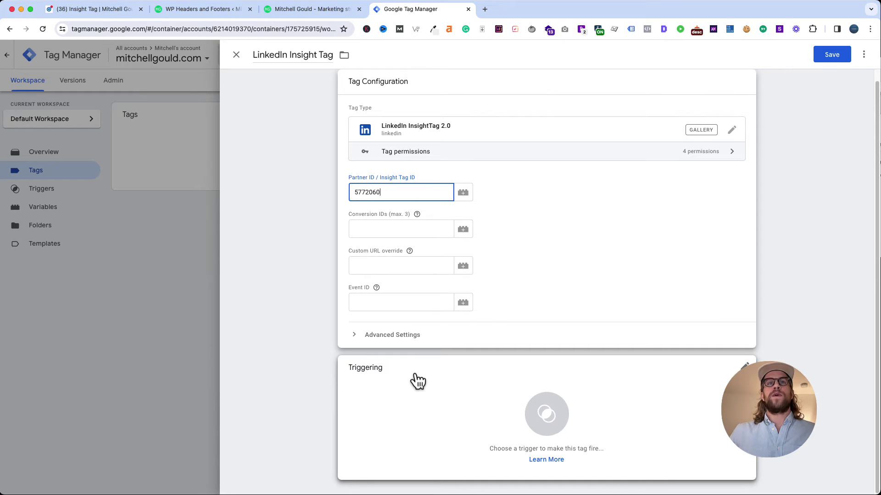
Step: Make the tag fire on All Pages and save it
{"action": "left_click", "coordinate": [418, 380]}
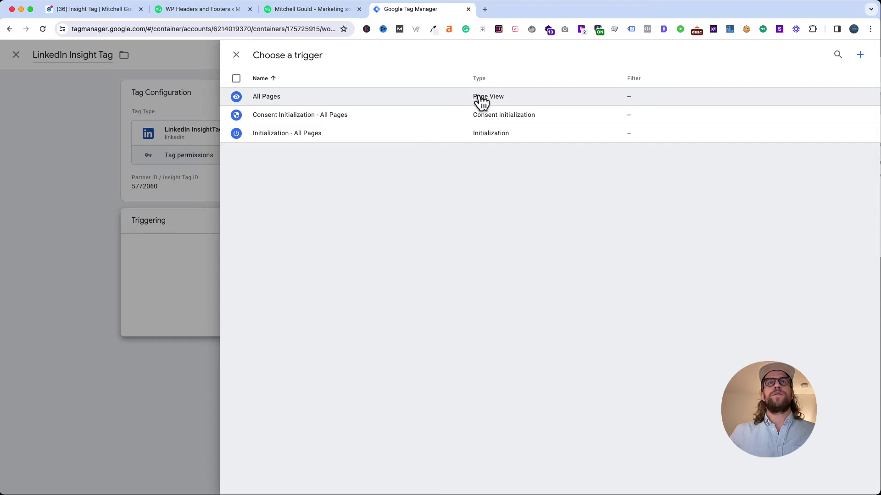
{"action": "left_click", "coordinate": [282, 99]}
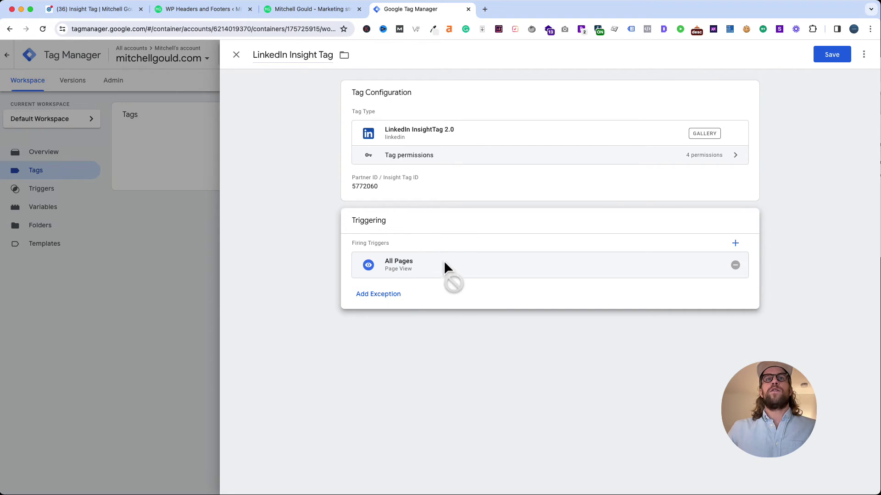
{"action": "left_click", "coordinate": [831, 54]}
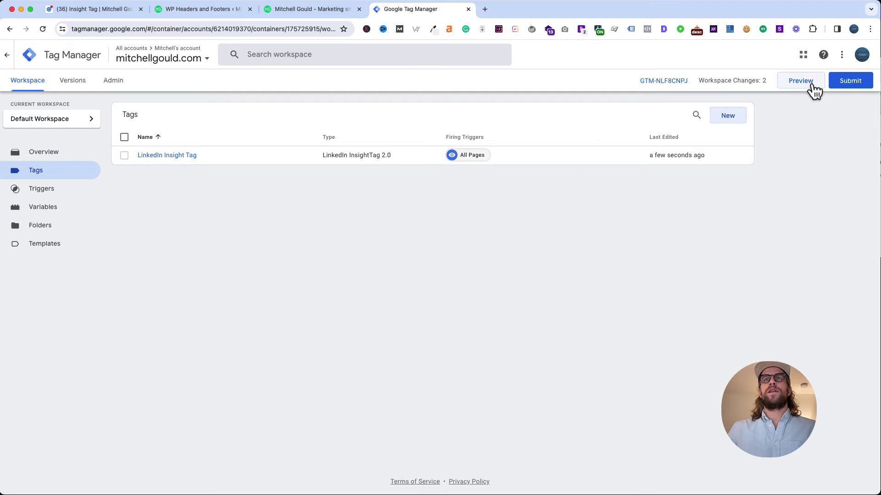
Step: Start a Tag Assistant preview connected to mitchellgould.com
{"action": "left_click", "coordinate": [800, 81]}
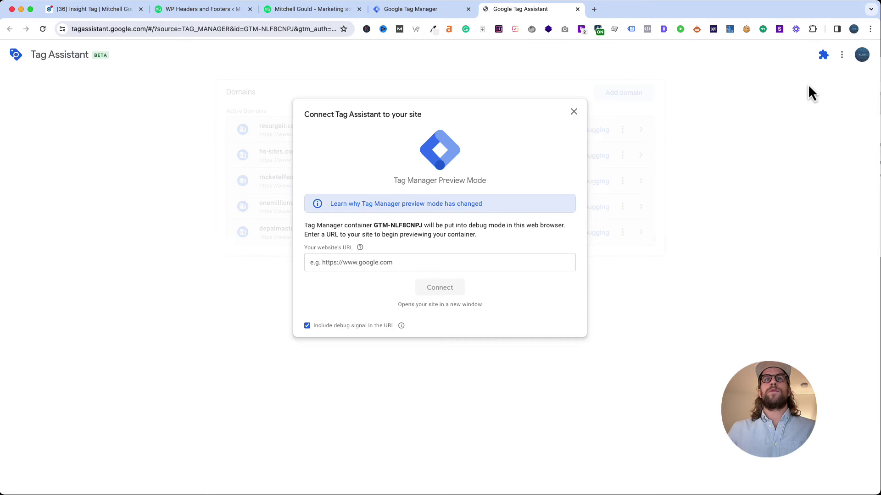
{"action": "left_click", "coordinate": [387, 262]}
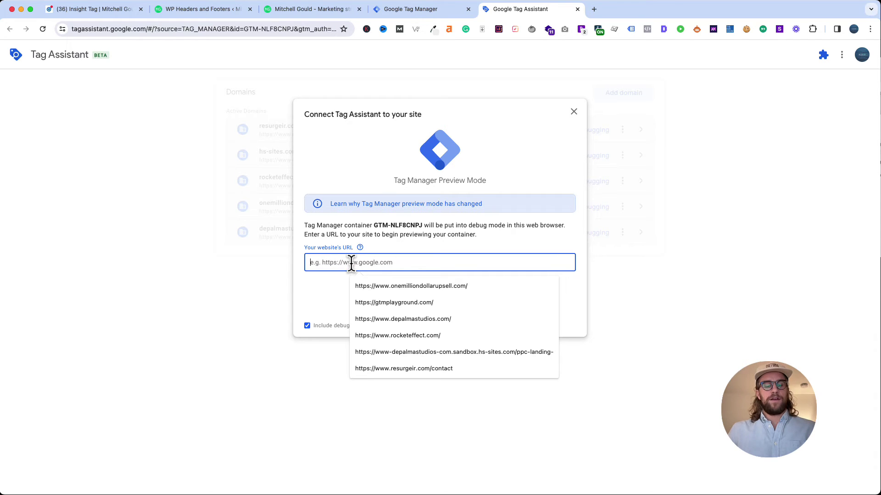
{"action": "left_click", "coordinate": [403, 281]}
{"action": "left_click", "coordinate": [439, 287]}
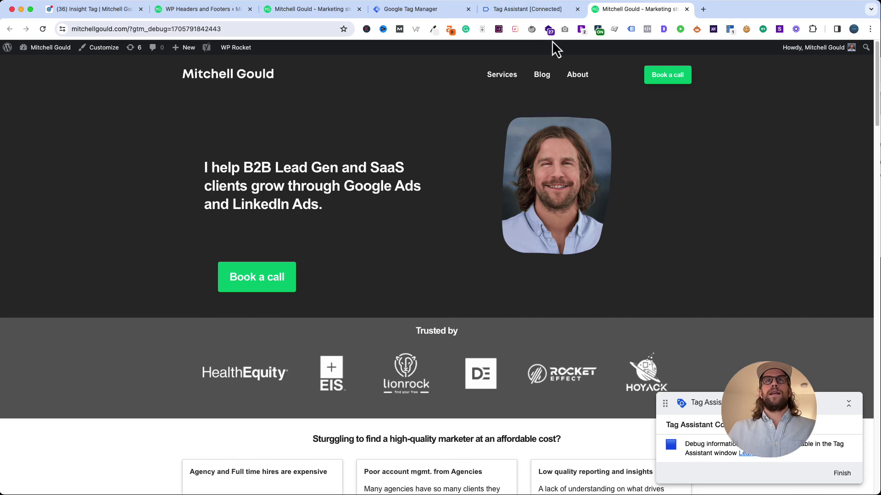
Step: Confirm the LinkedIn Insight Tag fired once, then return to the Tag Manager workspace
{"action": "left_click", "coordinate": [531, 12]}
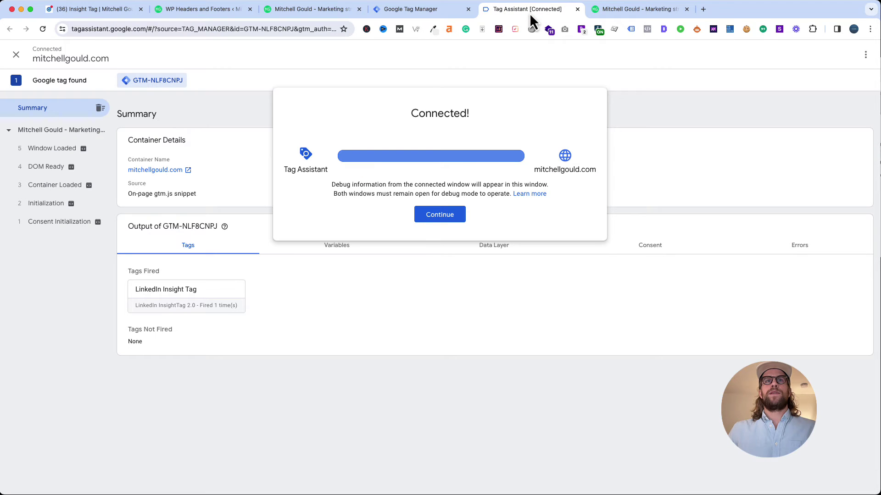
{"action": "left_click", "coordinate": [442, 219]}
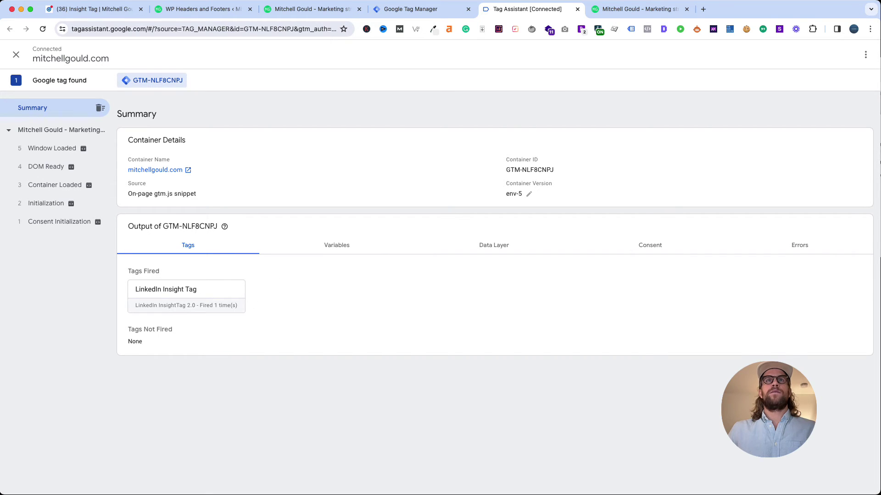
{"action": "left_click", "coordinate": [410, 9]}
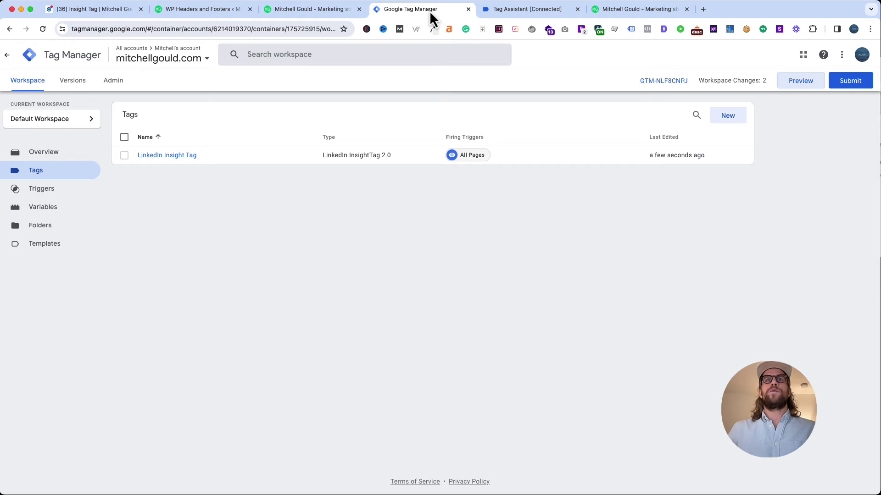
Step: Publish the workspace as version 'Added Insight Tag' and close the version details
{"action": "left_click", "coordinate": [851, 82]}
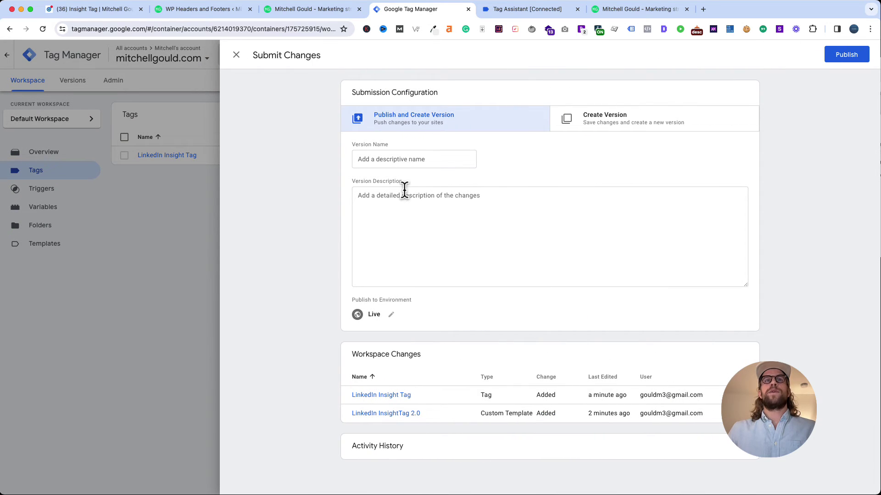
{"action": "left_click", "coordinate": [402, 160]}
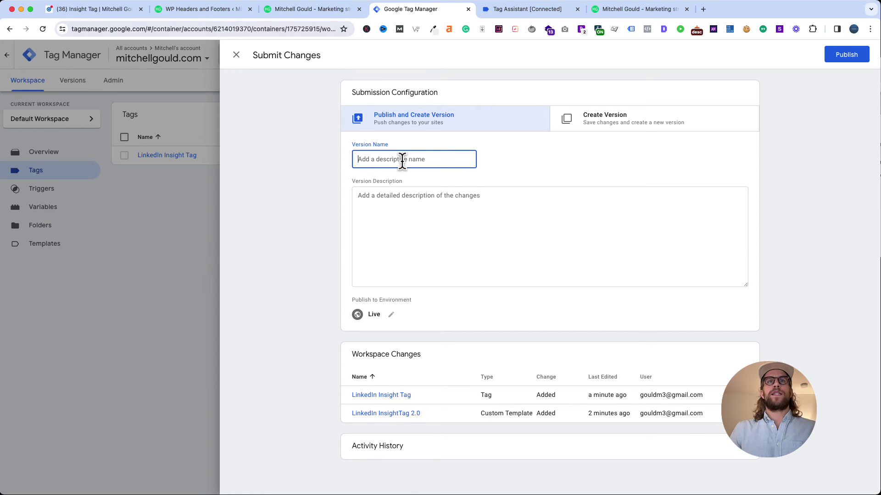
{"action": "type", "text": "Added I"}
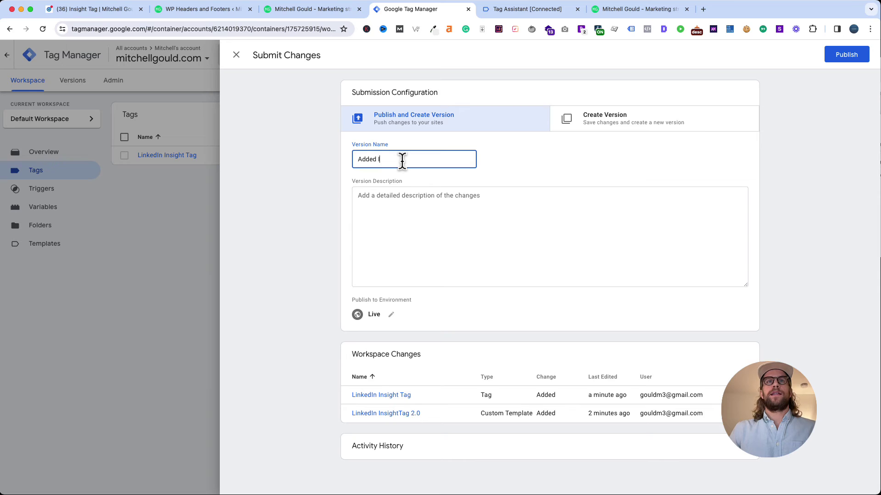
{"action": "type", "text": "nsight Tag"}
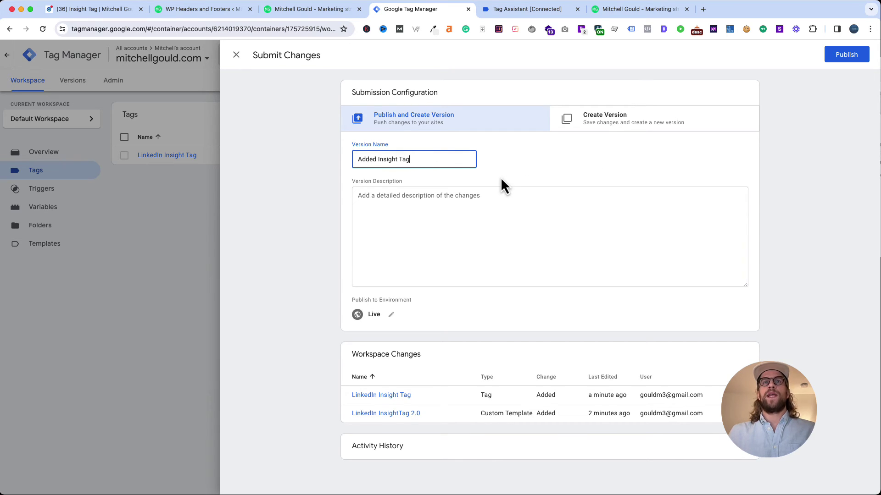
{"action": "left_click", "coordinate": [846, 54]}
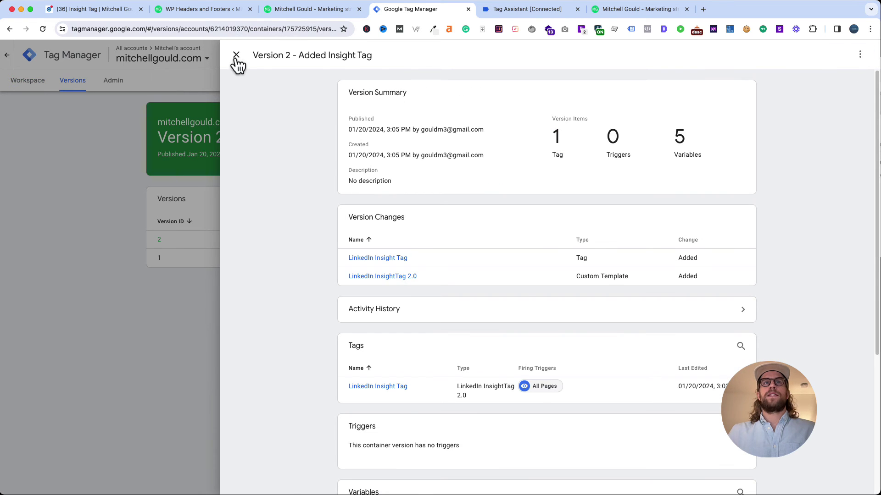
{"action": "left_click", "coordinate": [235, 55]}
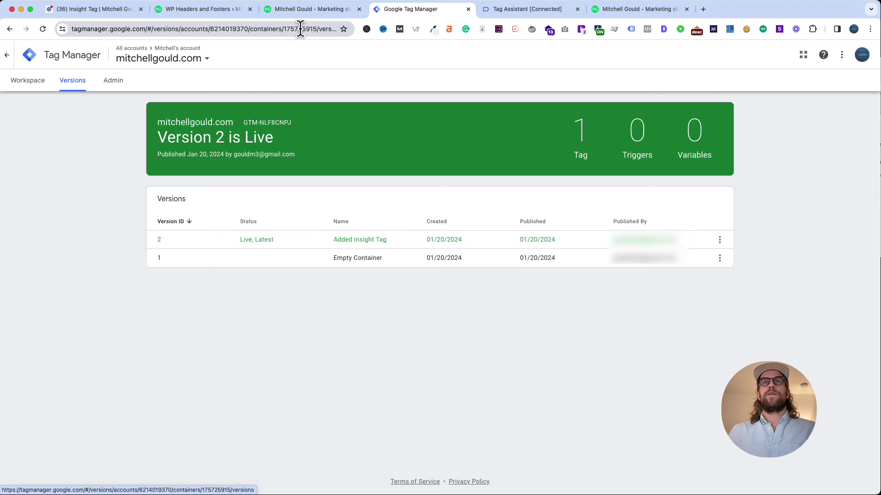
Step: Reload the website and confirm the Insight Tag checker reports partner ID 5772060 with Success
{"action": "left_click", "coordinate": [630, 12]}
{"action": "left_click", "coordinate": [42, 29]}
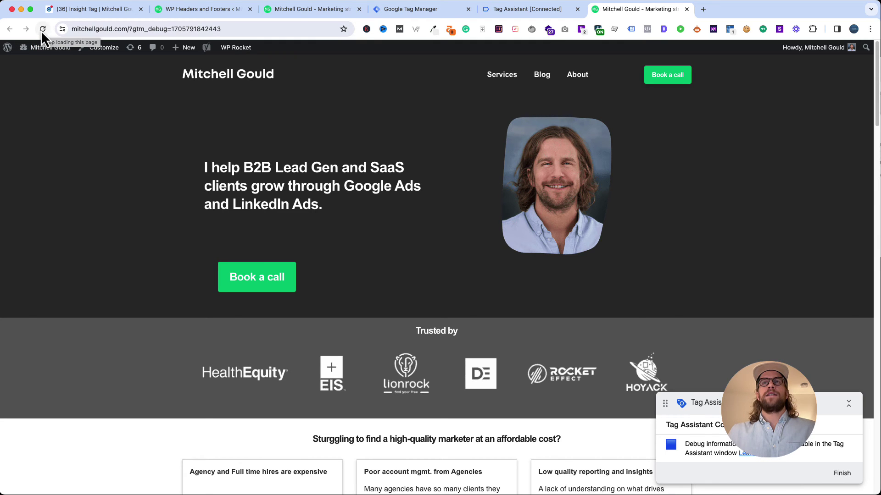
{"action": "left_click", "coordinate": [730, 29]}
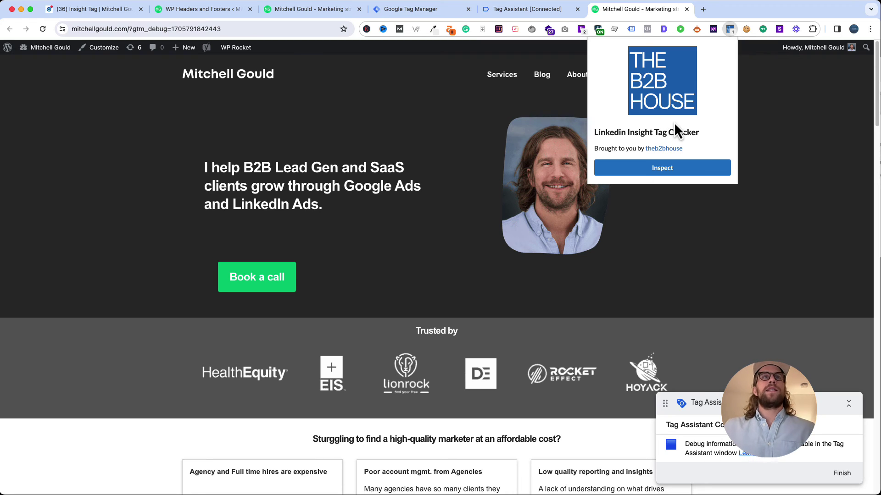
{"action": "left_click", "coordinate": [661, 168]}
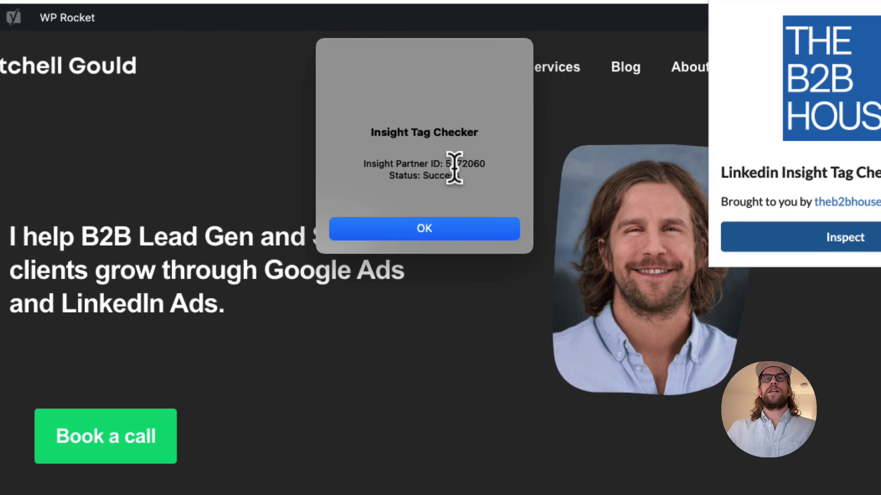
{"action": "double_click", "coordinate": [465, 164]}
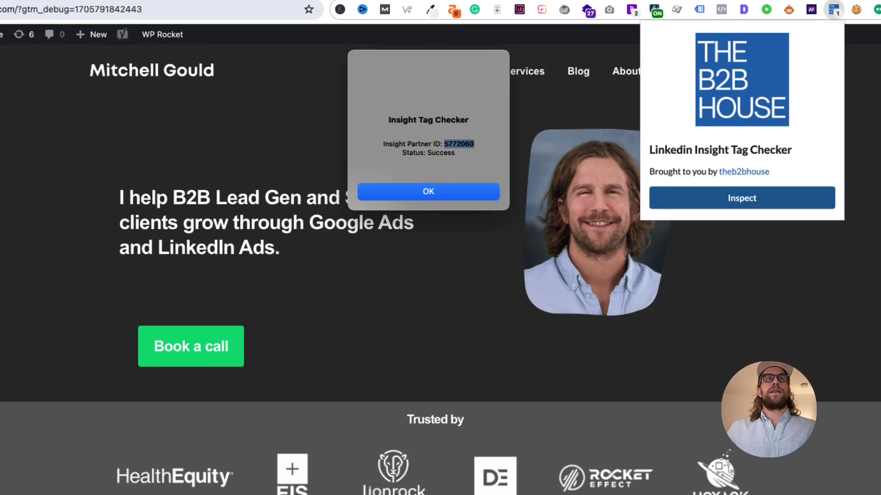
{"action": "left_click", "coordinate": [90, 9]}
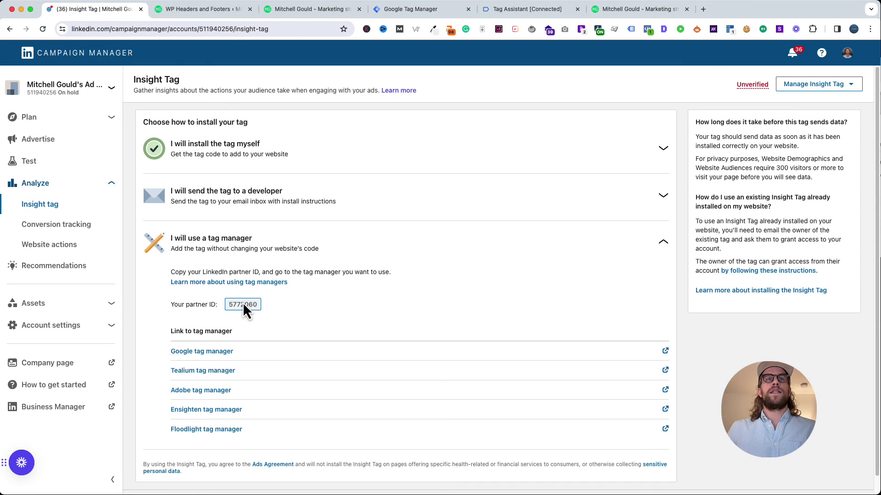
{"action": "left_click", "coordinate": [636, 9]}
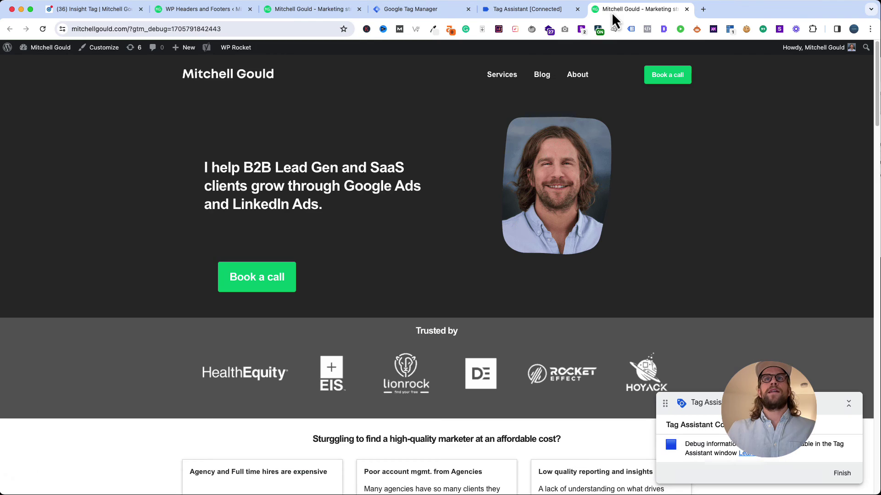
{"action": "left_click", "coordinate": [103, 9]}
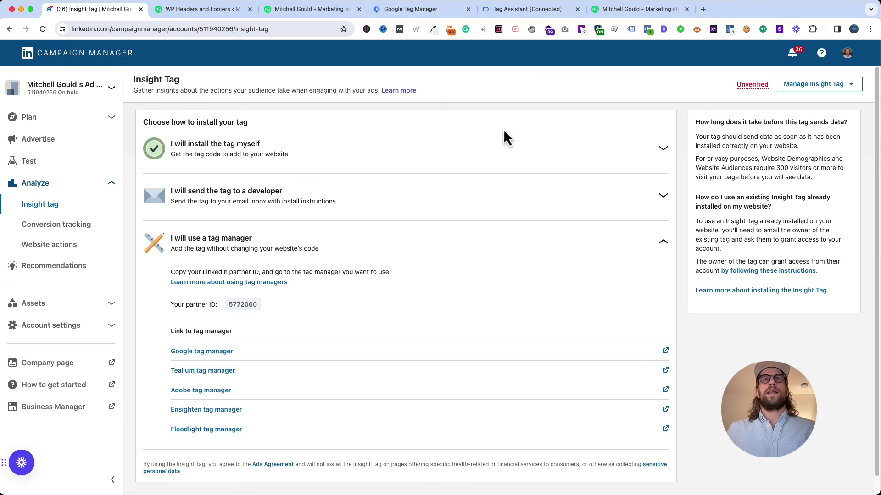
{"action": "left_click", "coordinate": [729, 29]}
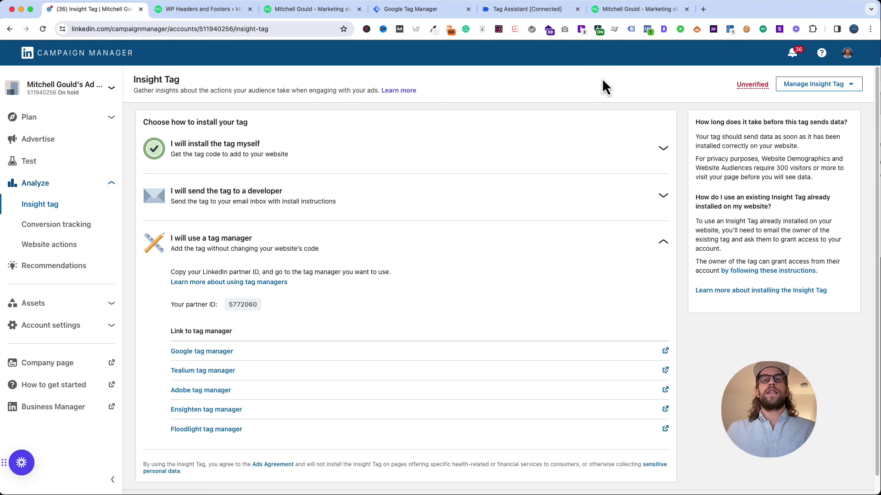